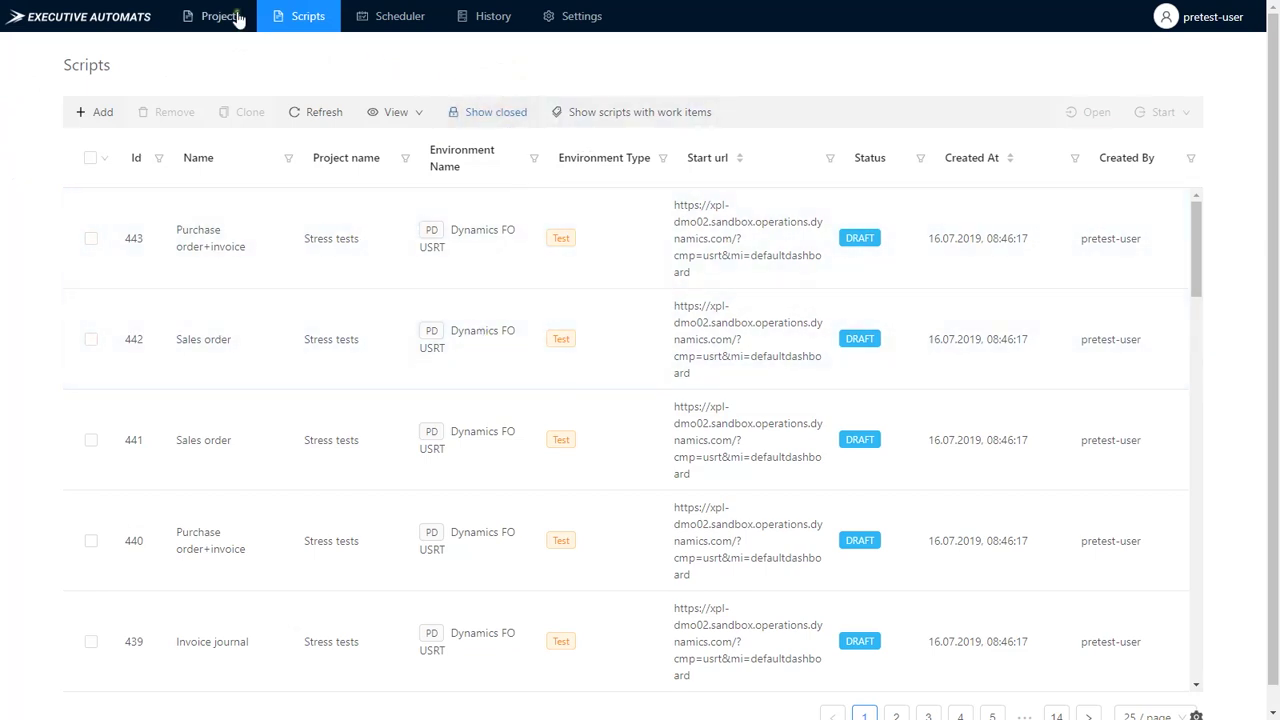
Open the Stress tests project and look through its list of scripts
left_click(228, 16)
left_click(83, 254)
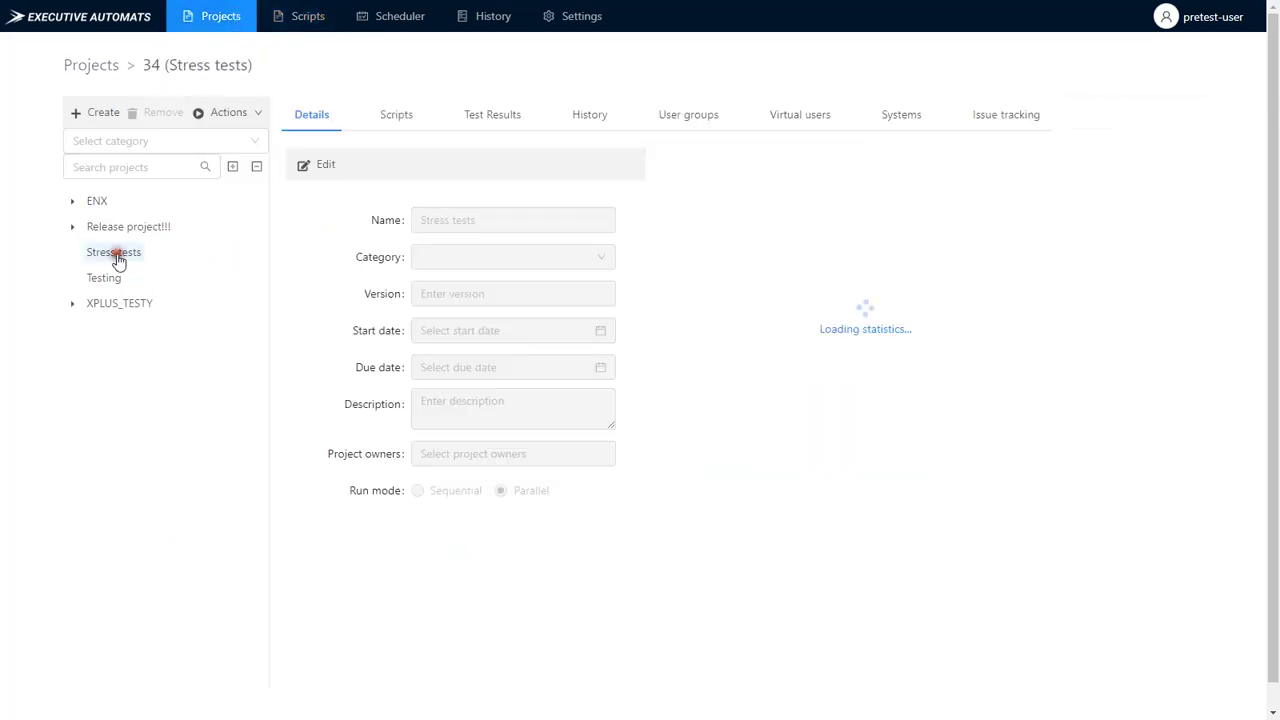
left_click(405, 116)
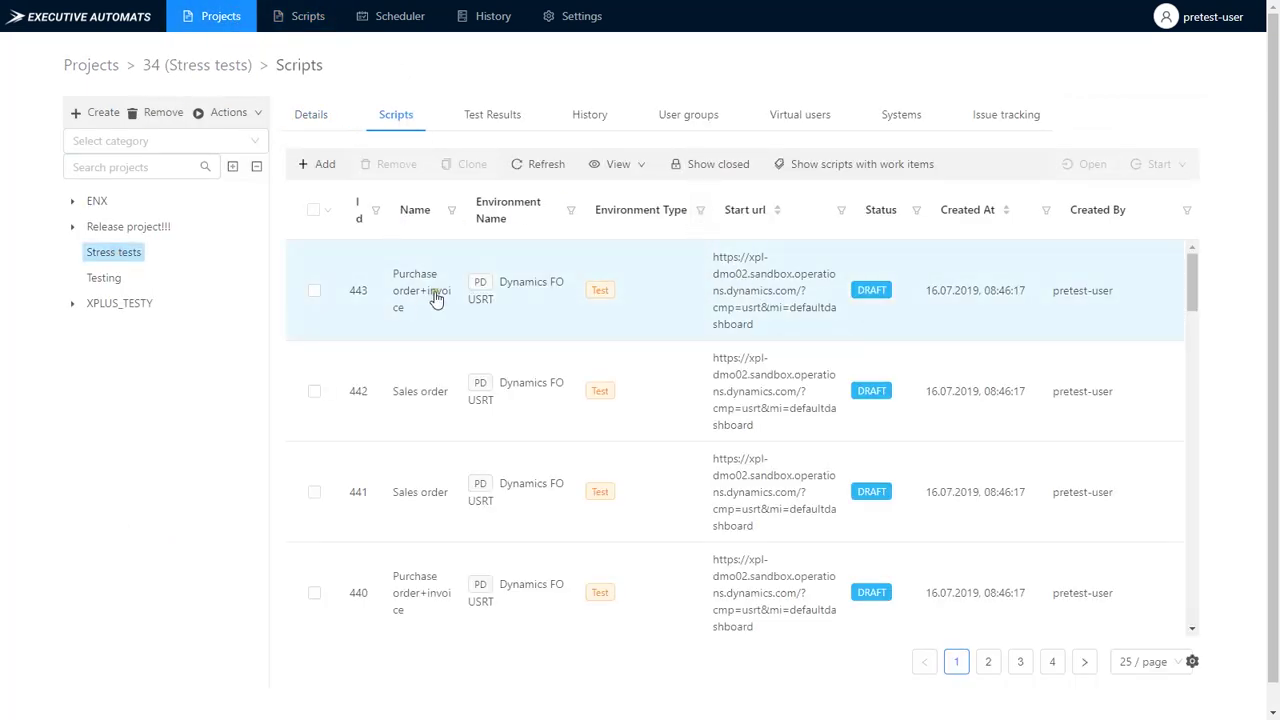
scroll(450, 300, "down", 8)
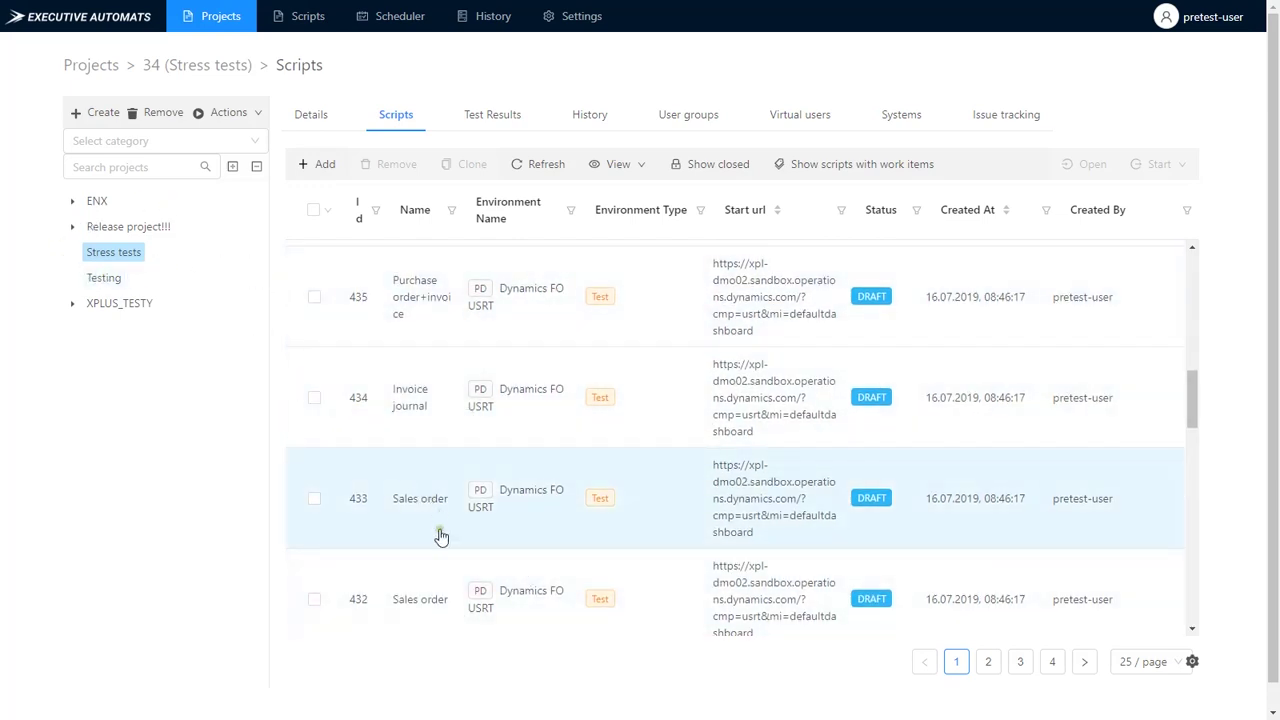
scroll(443, 533, "up", 8)
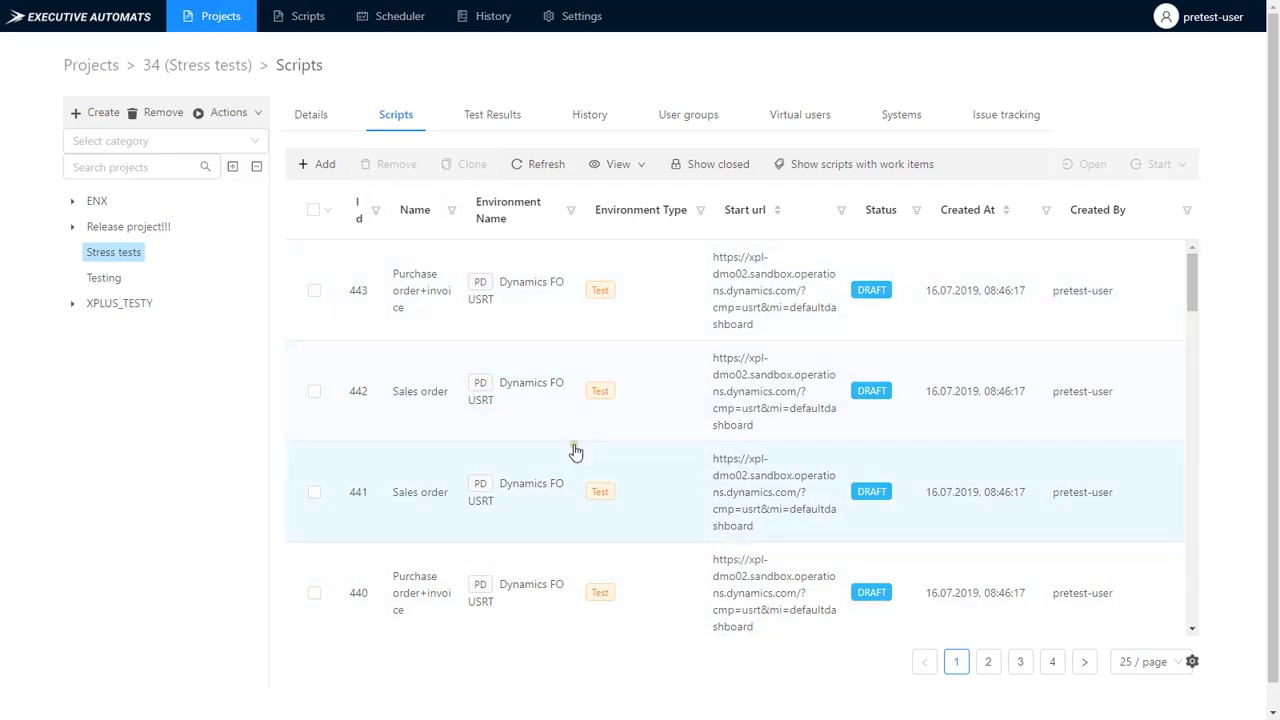
scroll(480, 450, "down", 2)
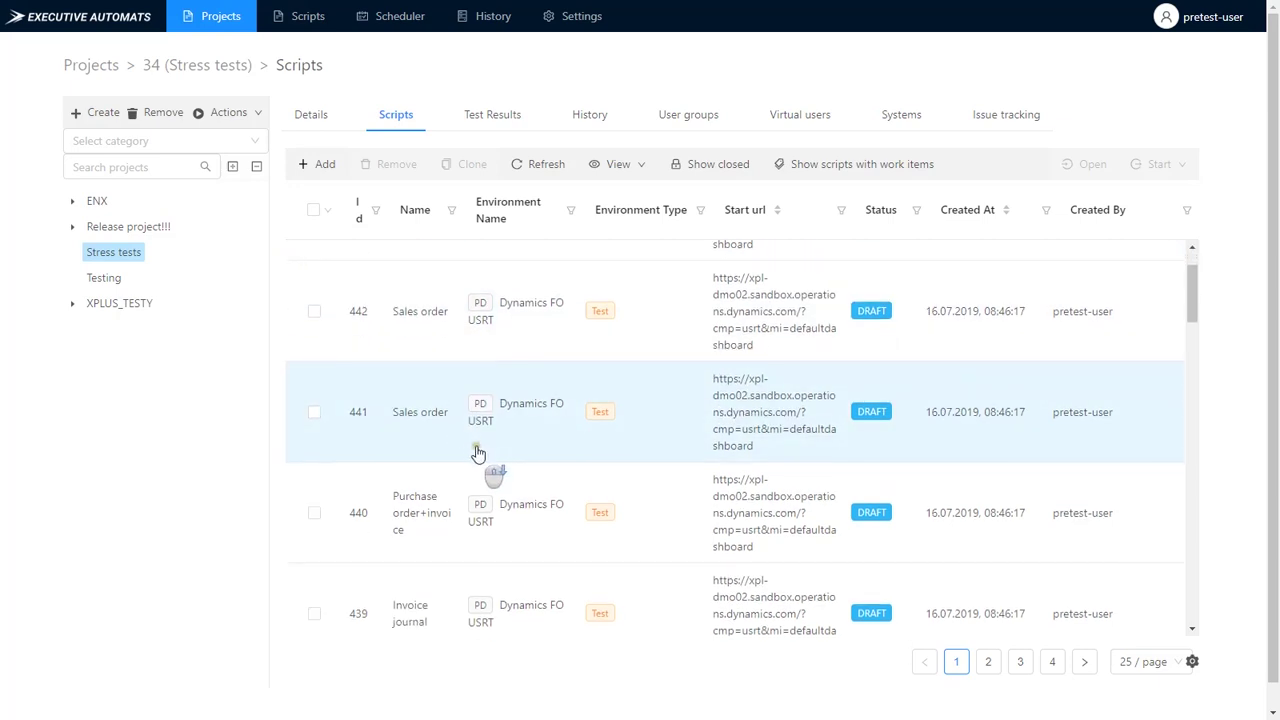
scroll(580, 453, "down", 1)
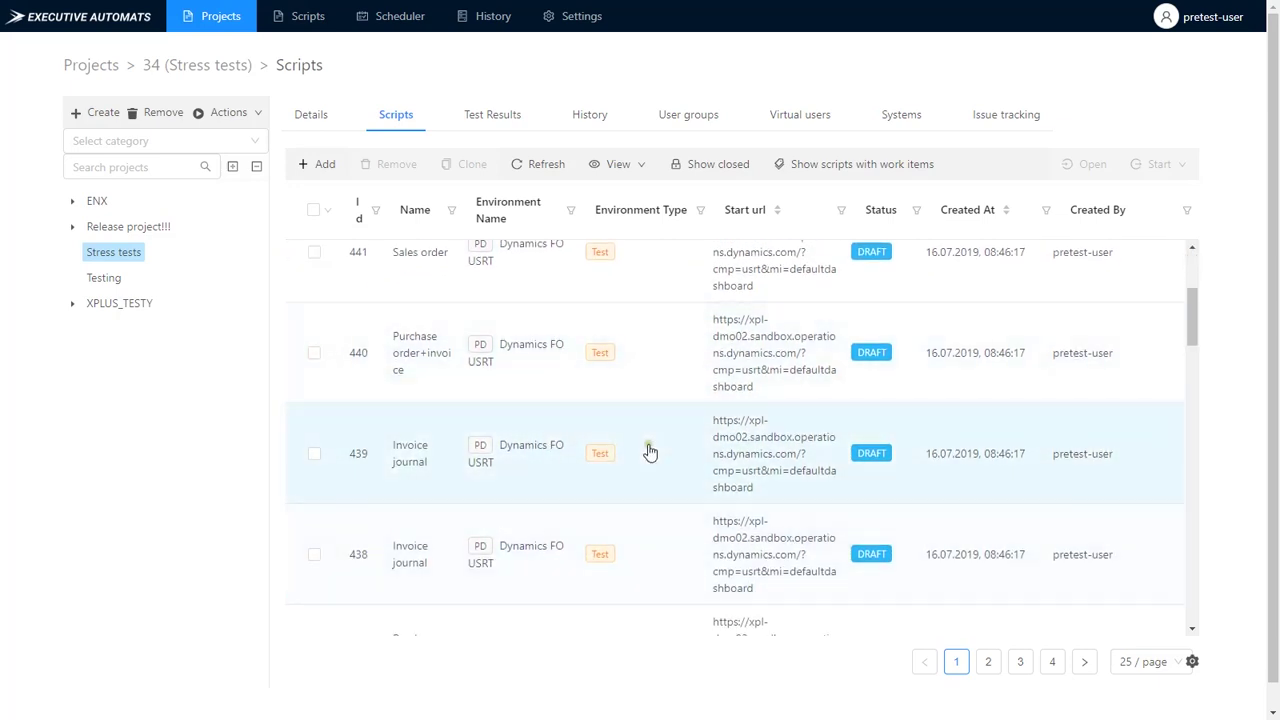
scroll(600, 470, "up", 3)
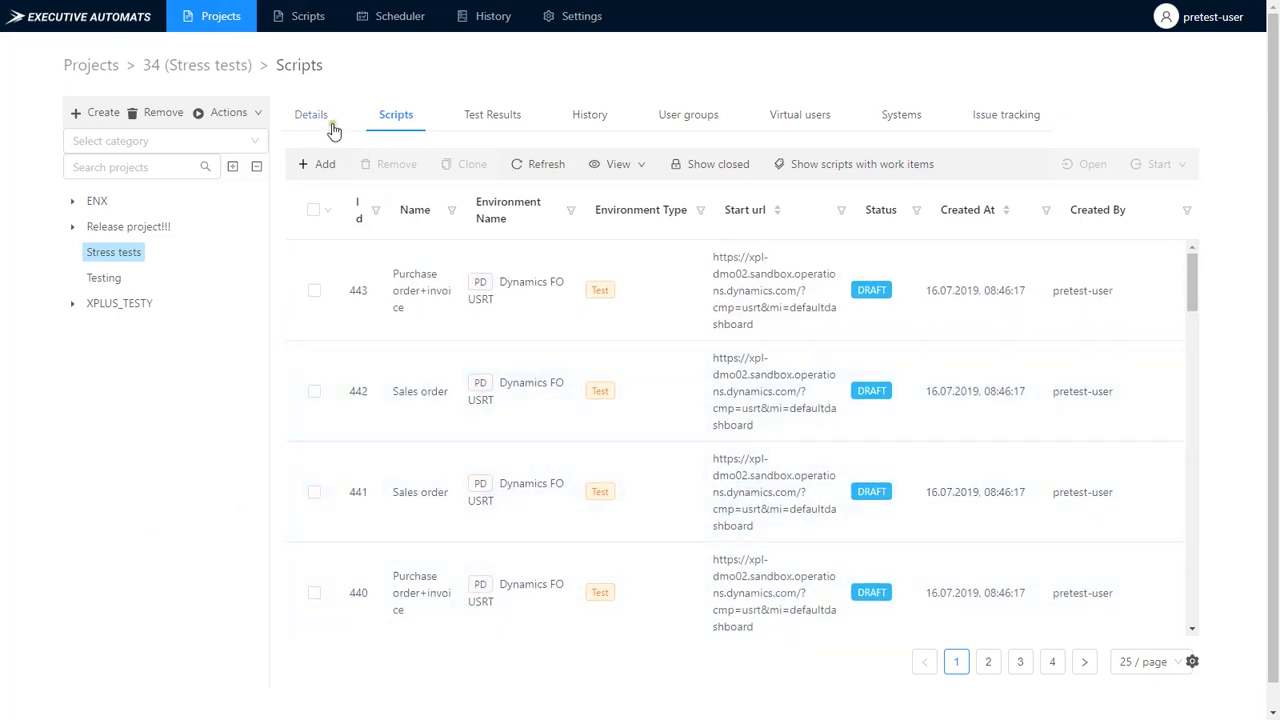
Return to the Stress tests project's details and schedule the project's execution
left_click(322, 117)
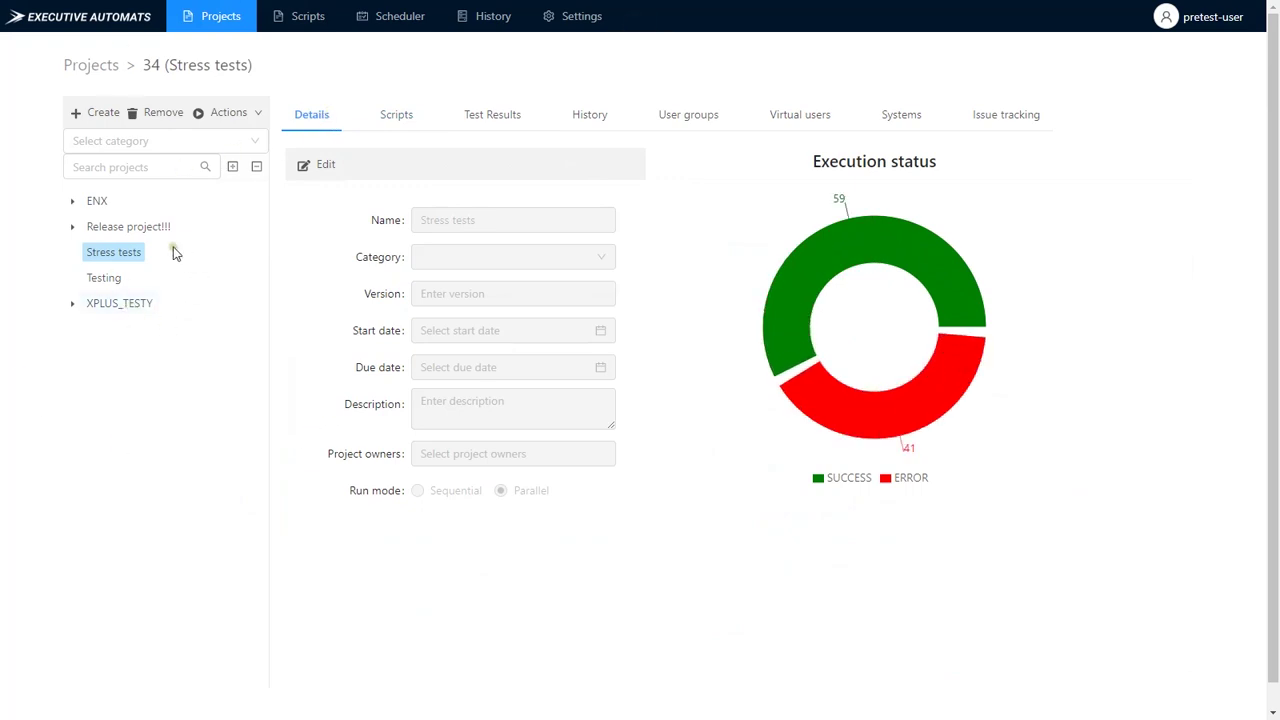
left_click(250, 113)
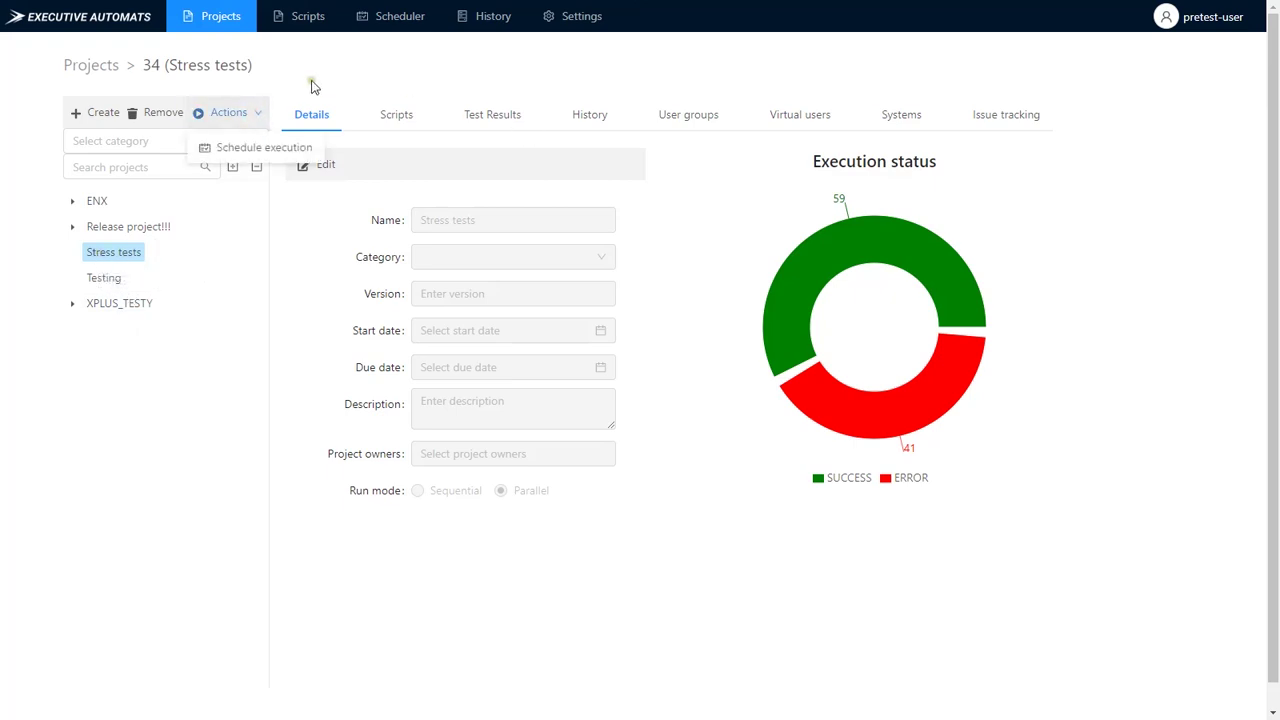
left_click(249, 148)
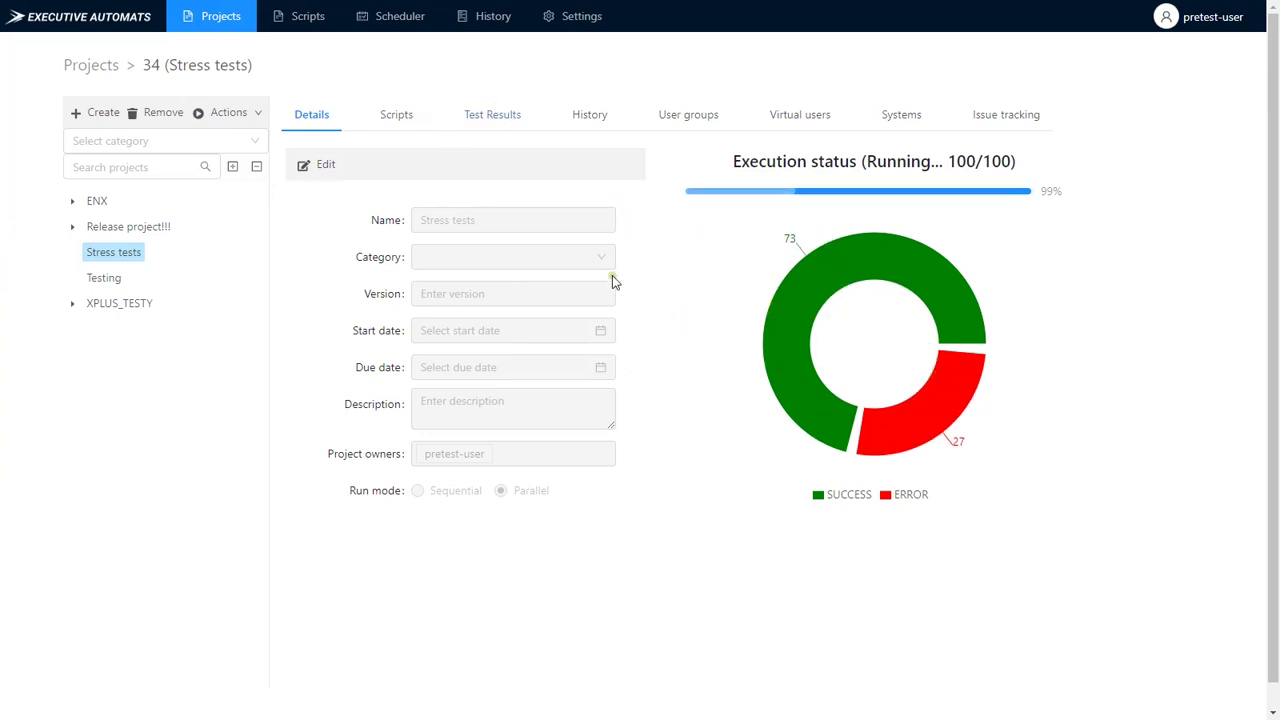
Examine the Stress tests project's test results, comparing the duration, state and status of the individual script sessions
left_click(491, 115)
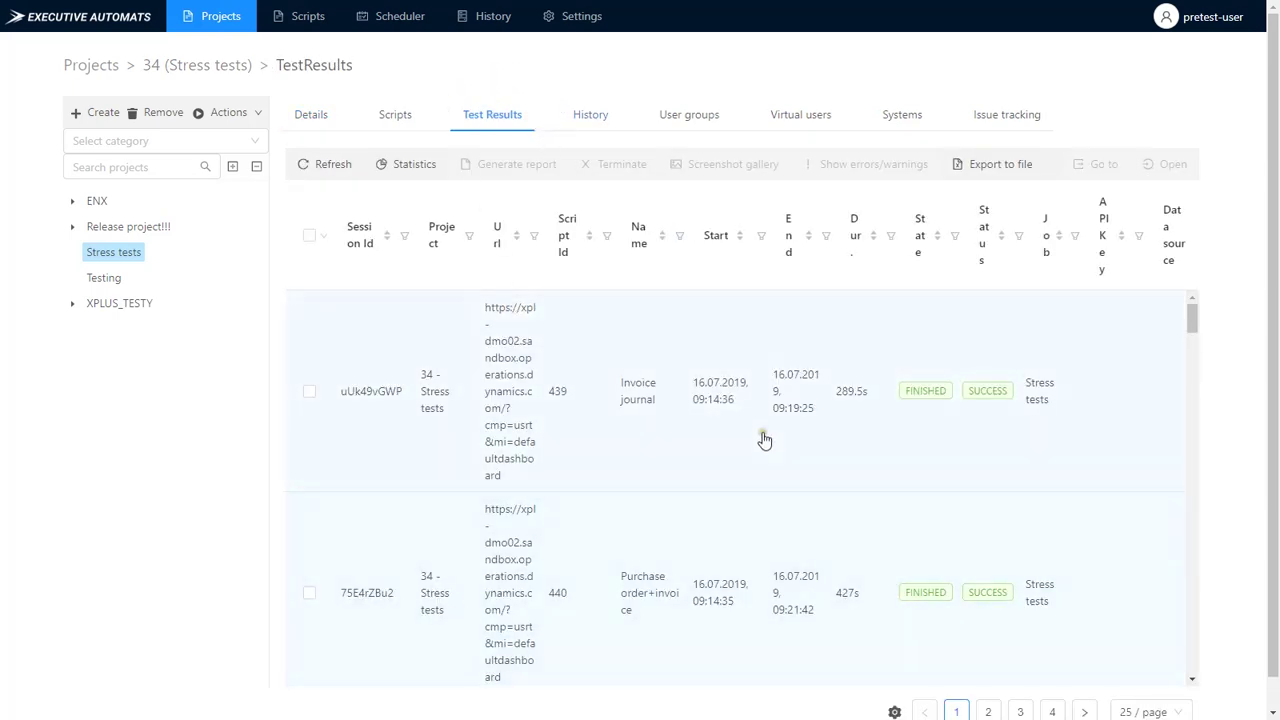
scroll(744, 430, "down", 2)
left_click(701, 415)
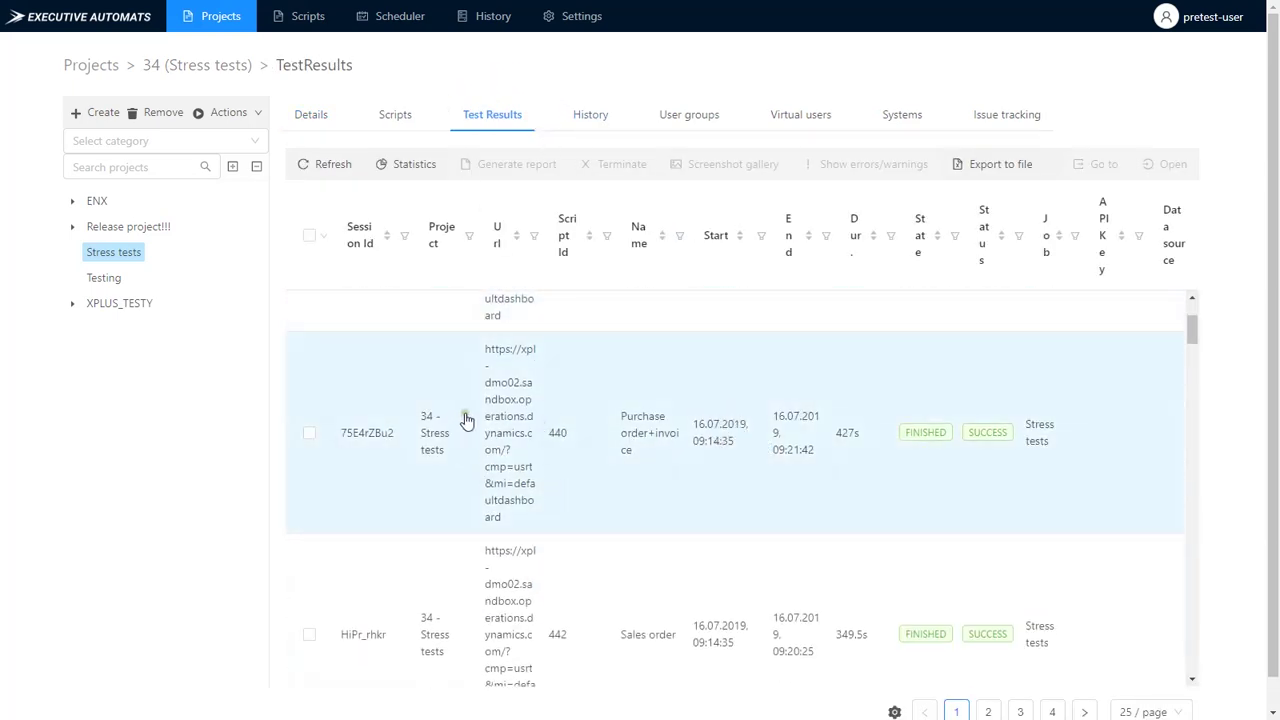
scroll(466, 421, "down", 6)
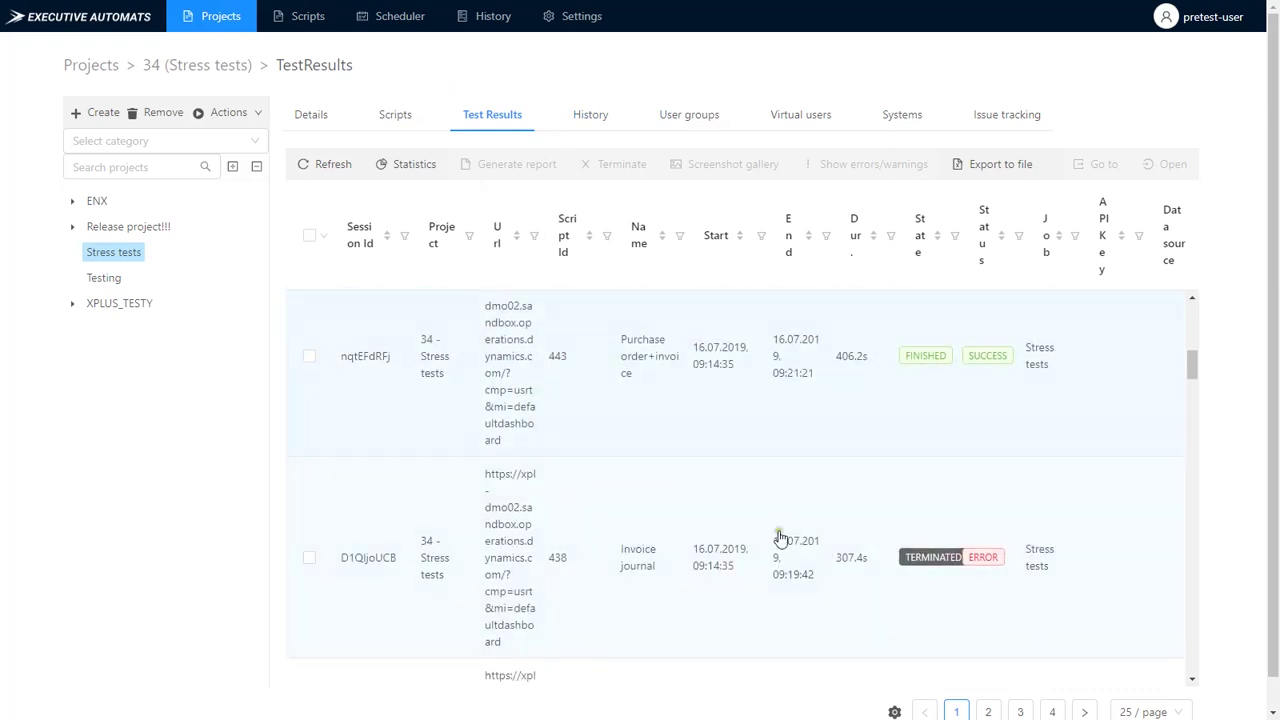
left_click(957, 534)
scroll(977, 538, "down", 1)
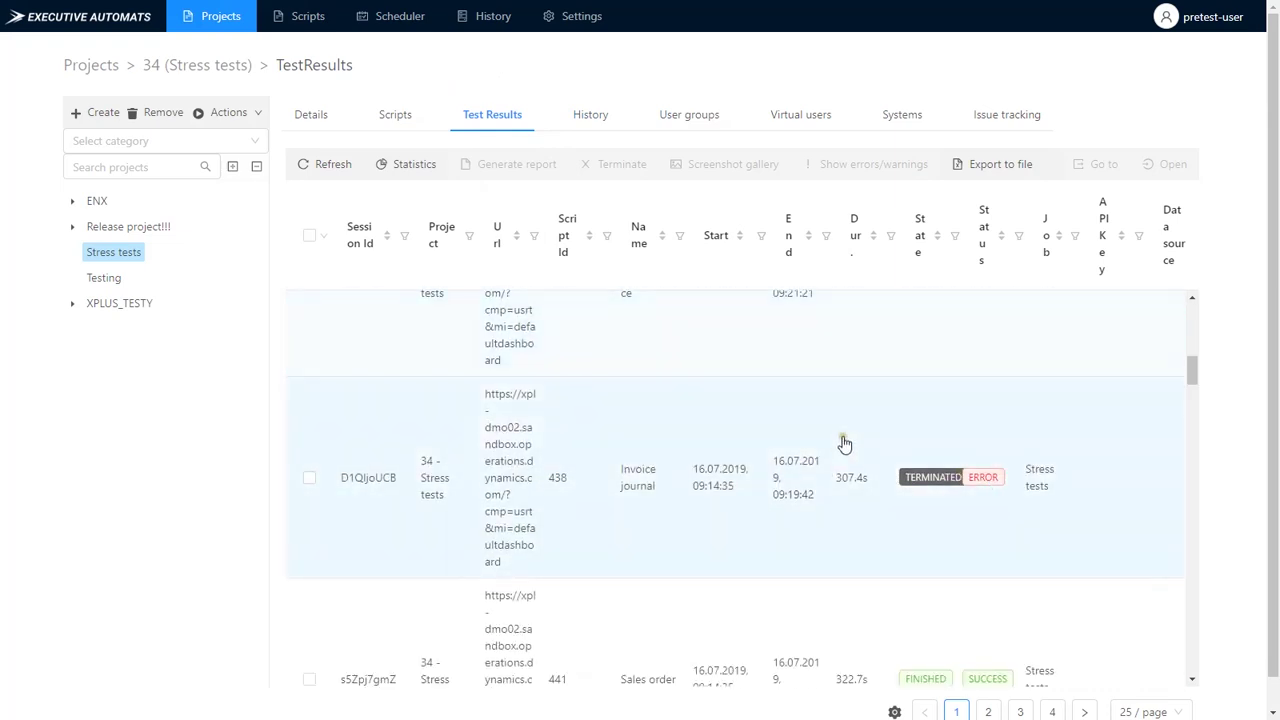
scroll(877, 527, "down", 7)
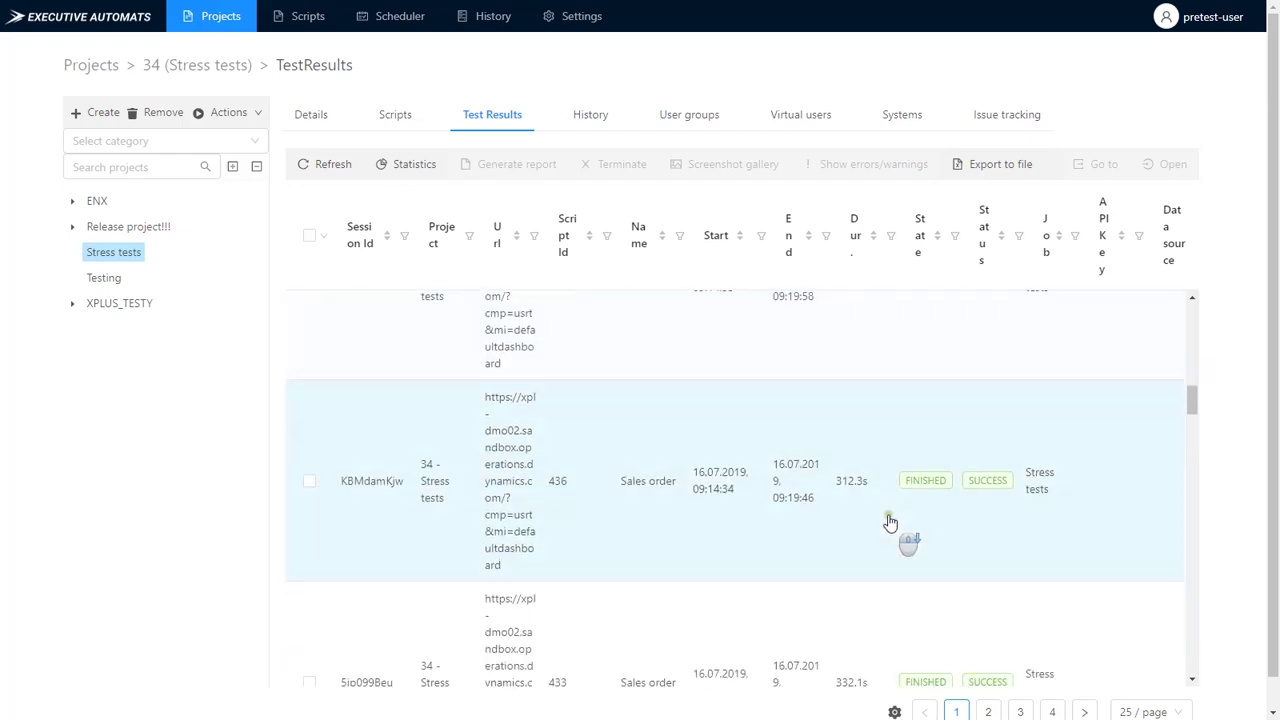
scroll(850, 477, "down", 10)
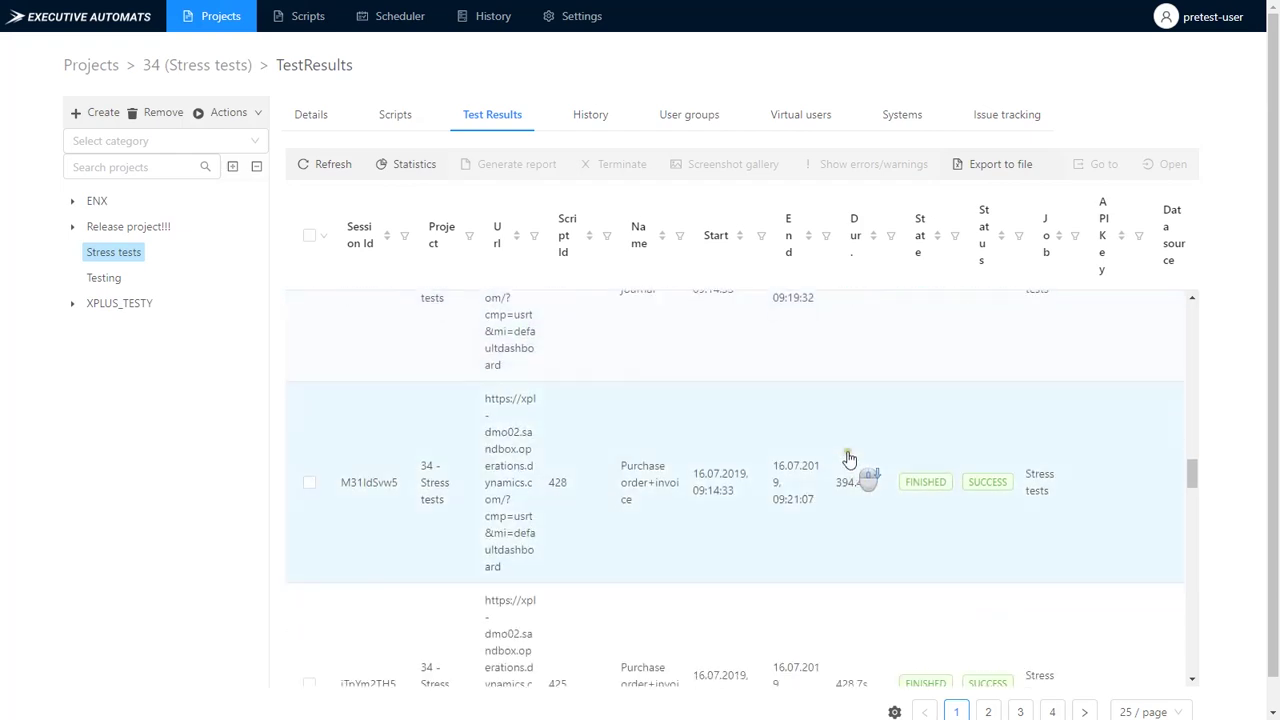
scroll(850, 462, "down", 5)
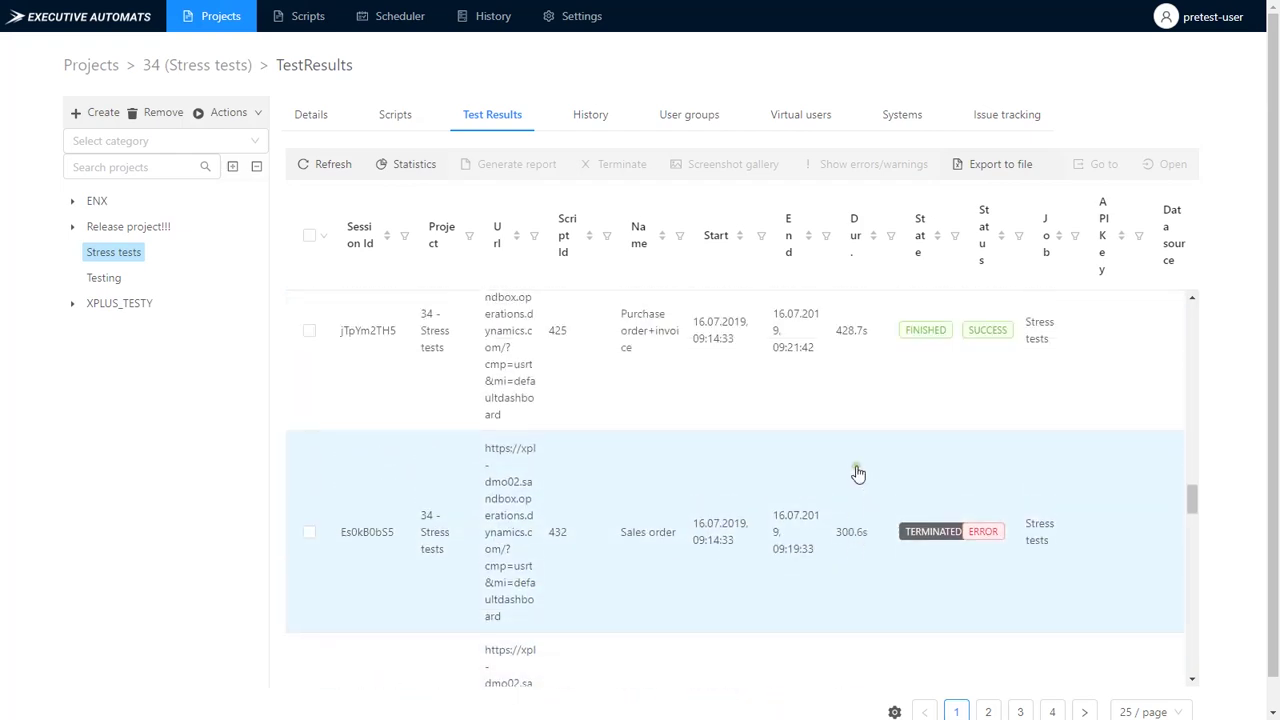
scroll(856, 467, "down", 3)
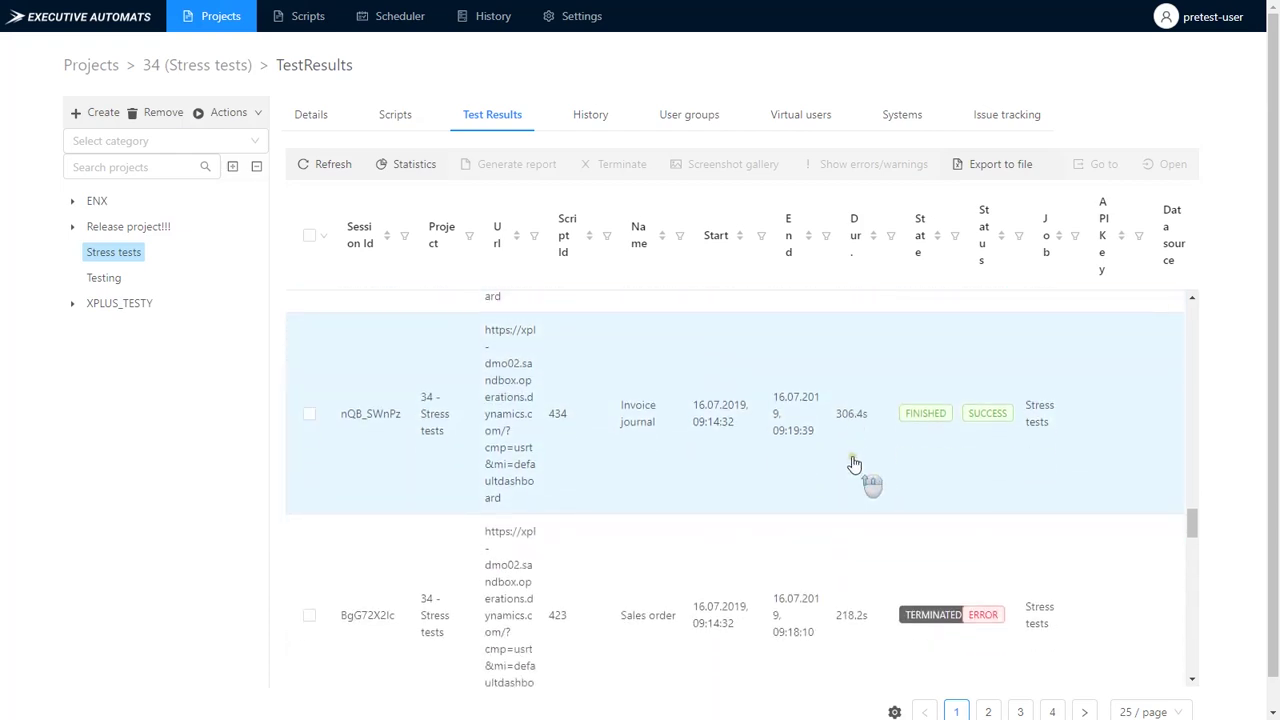
scroll(855, 464, "up", 3)
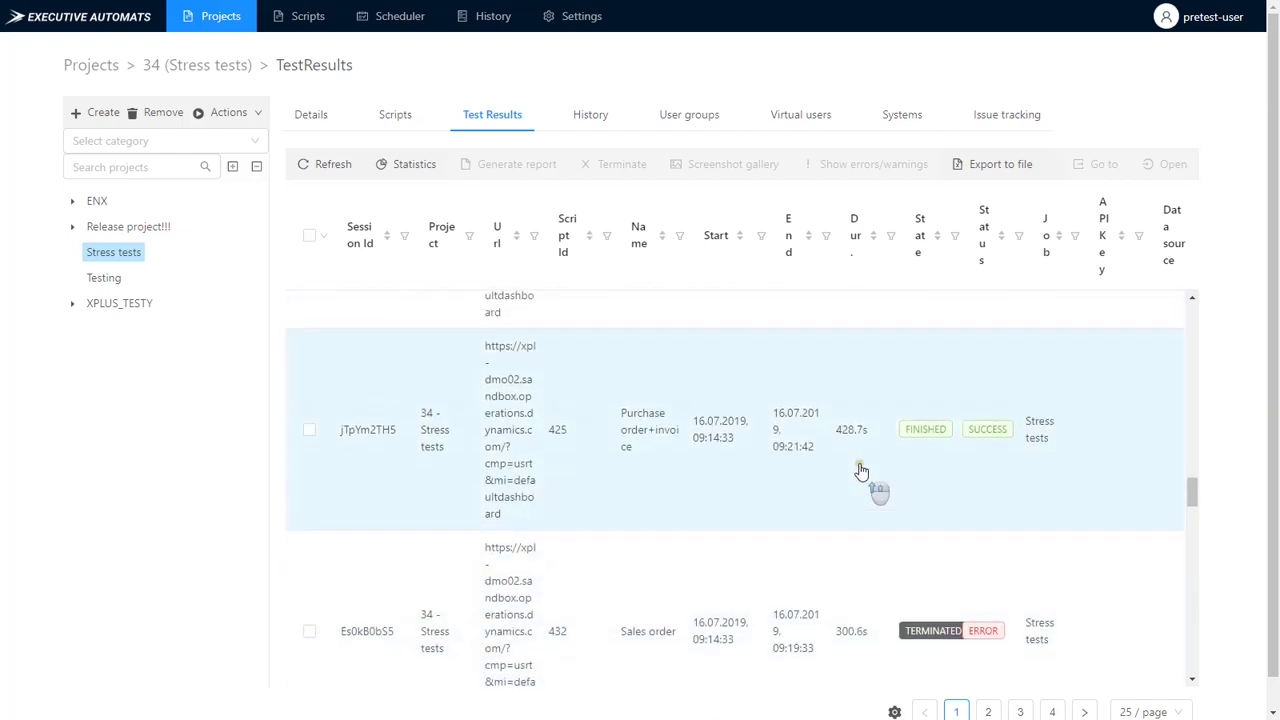
scroll(855, 490, "down", 1)
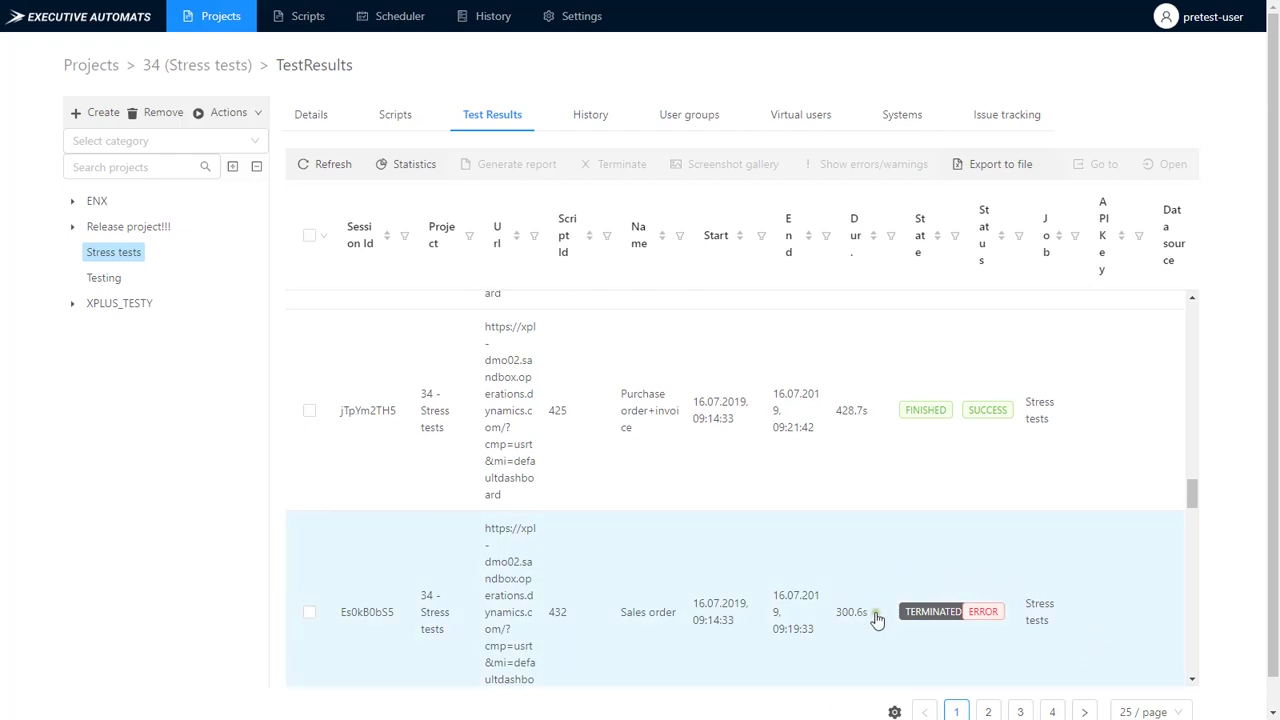
scroll(896, 560, "up", 5)
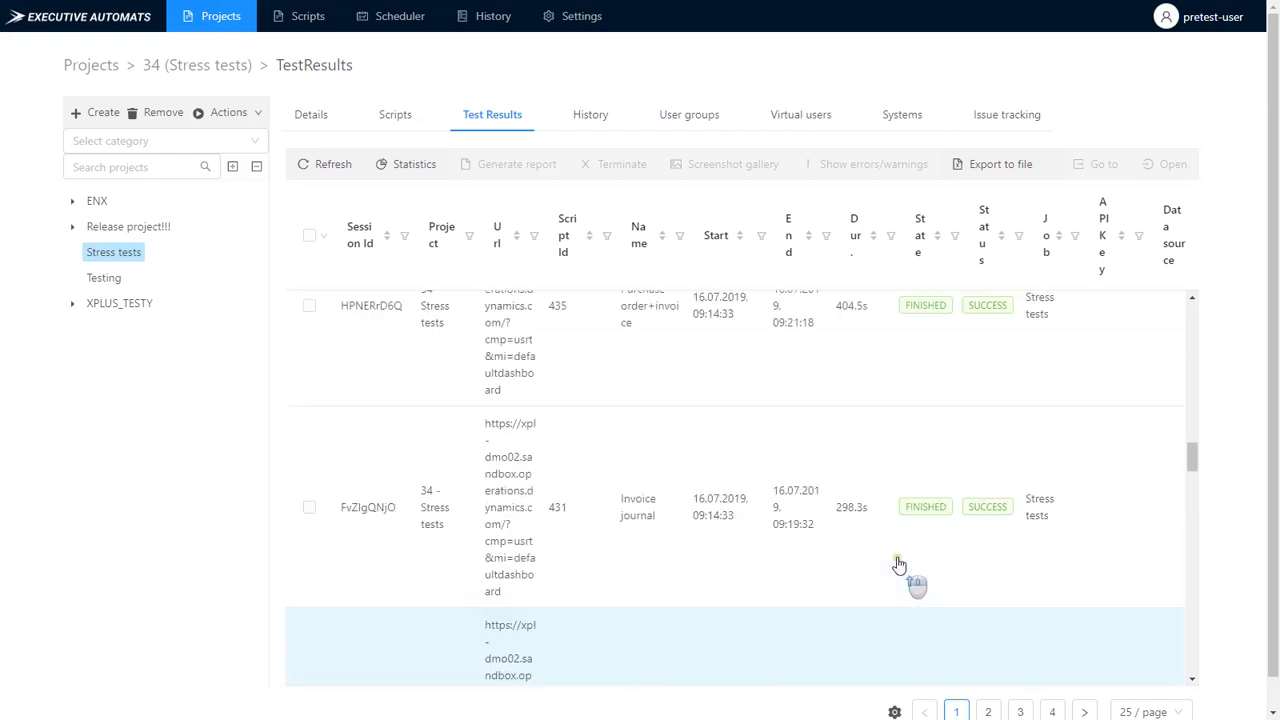
scroll(898, 565, "up", 4)
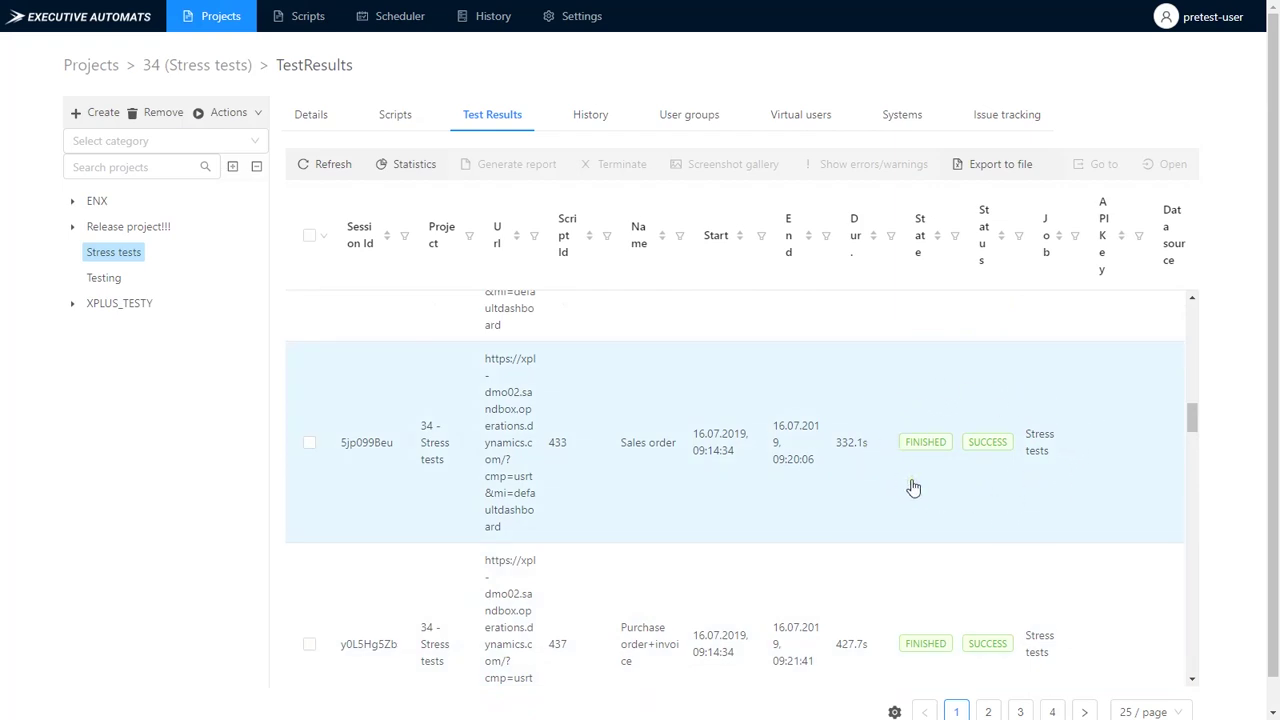
scroll(660, 523, "up", 2)
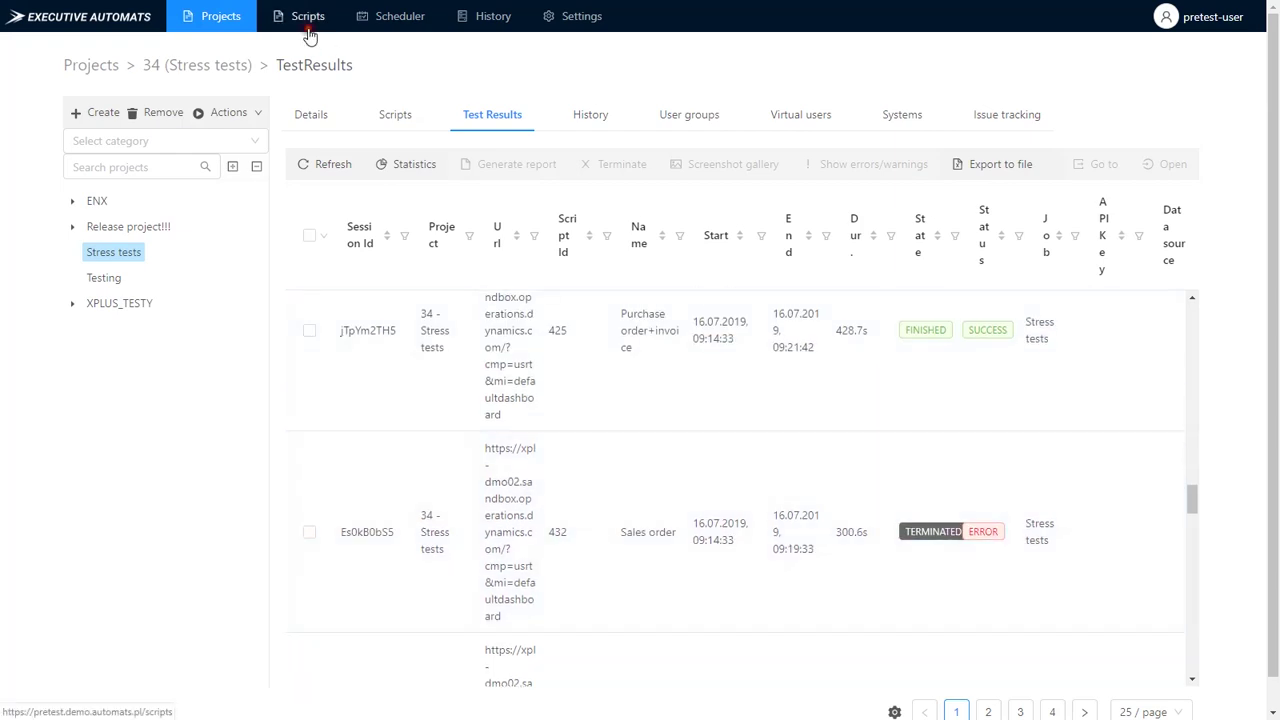
Start a new scheduler job named "Stress tests" with the Parallel run mode
left_click(310, 36)
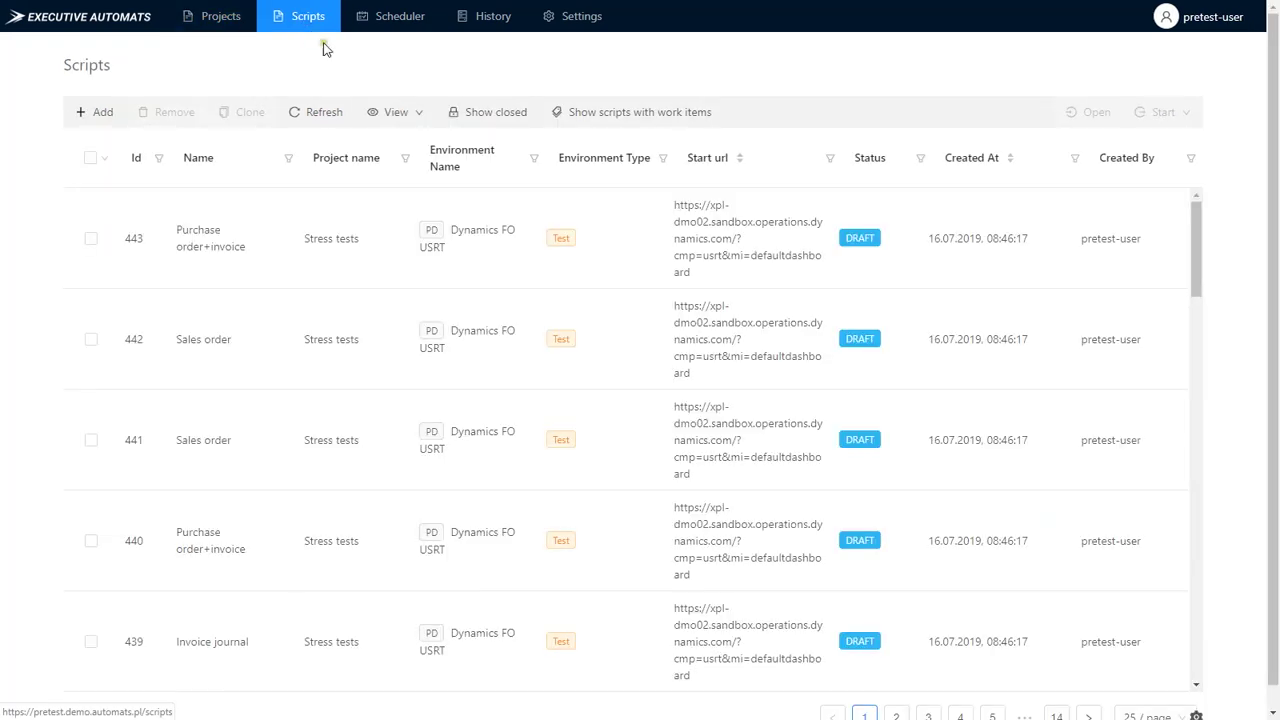
left_click(398, 16)
left_click(93, 113)
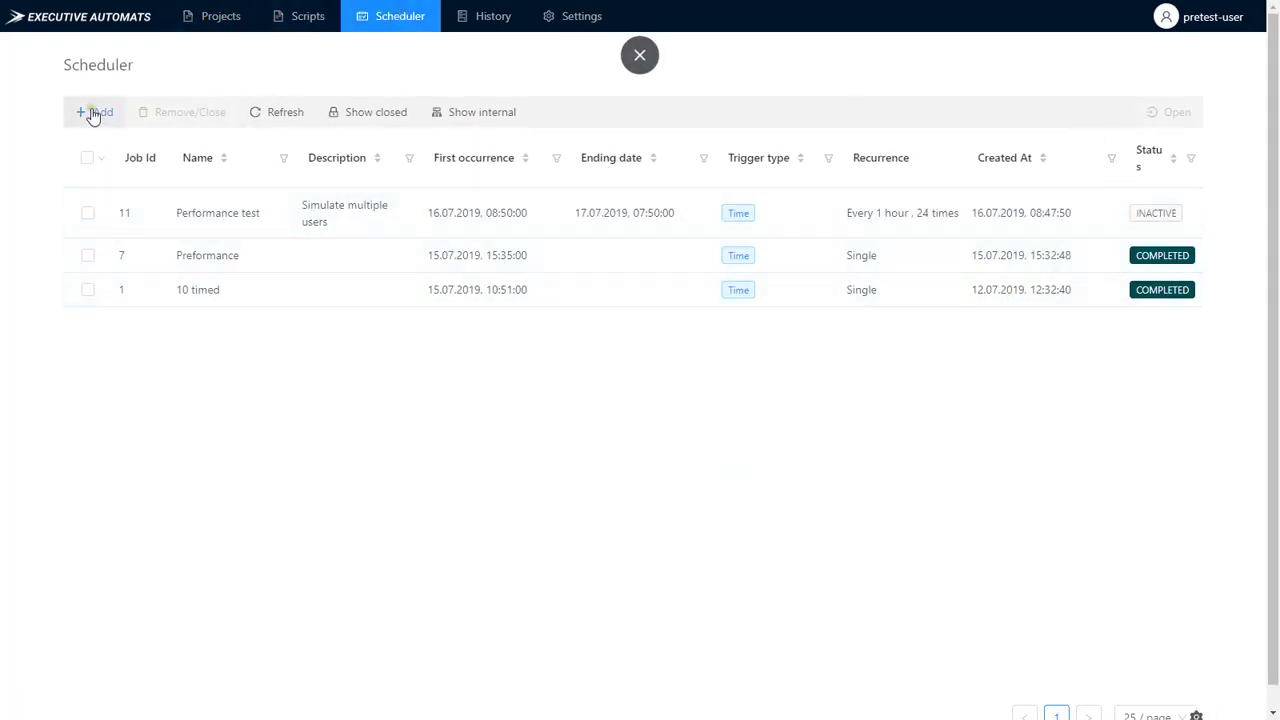
left_click(1087, 78)
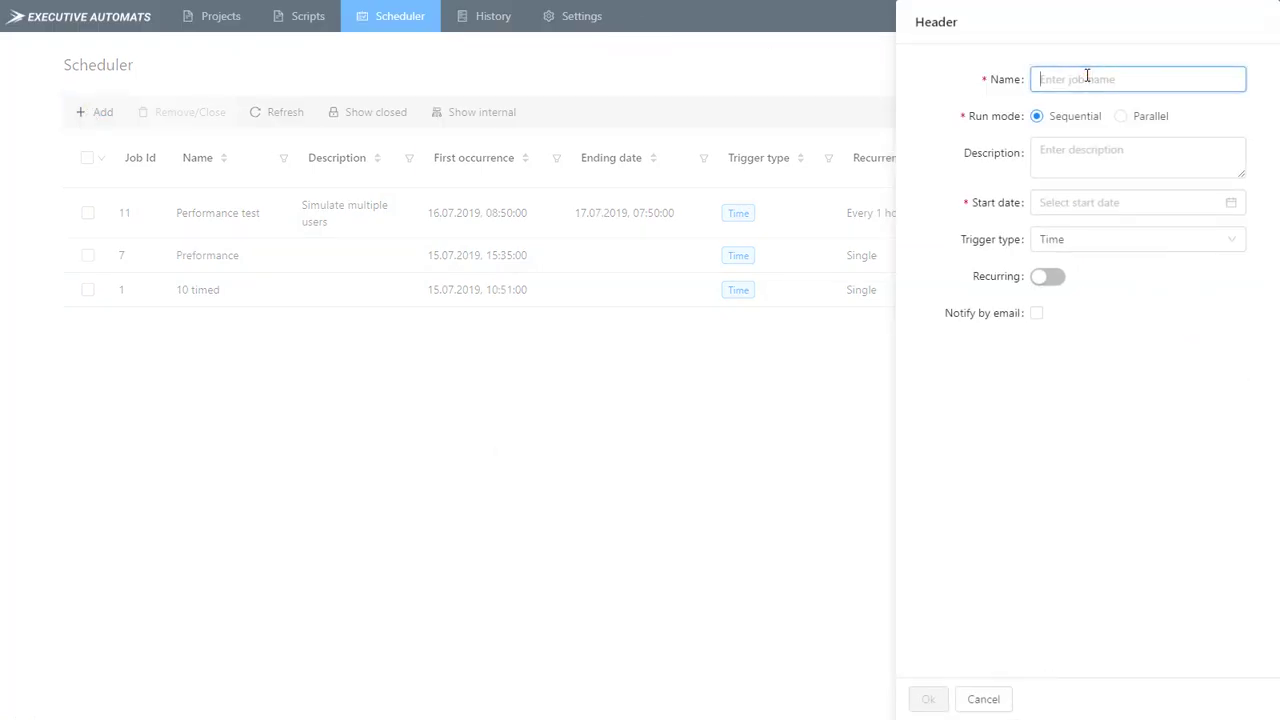
type("Stress tetsts")
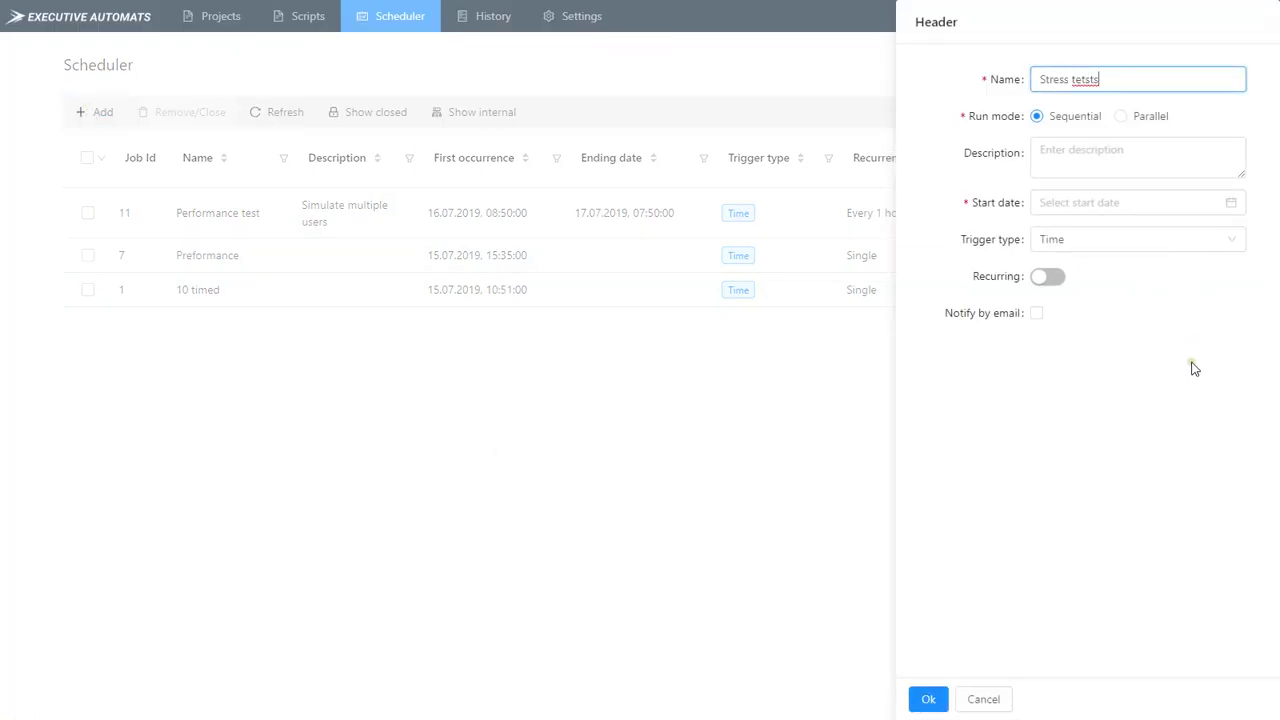
key("BackSpace")
key("BackSpace")
key("BackSpace")
key("BackSpace")
type("sts")
left_click(1121, 116)
left_click(1092, 202)
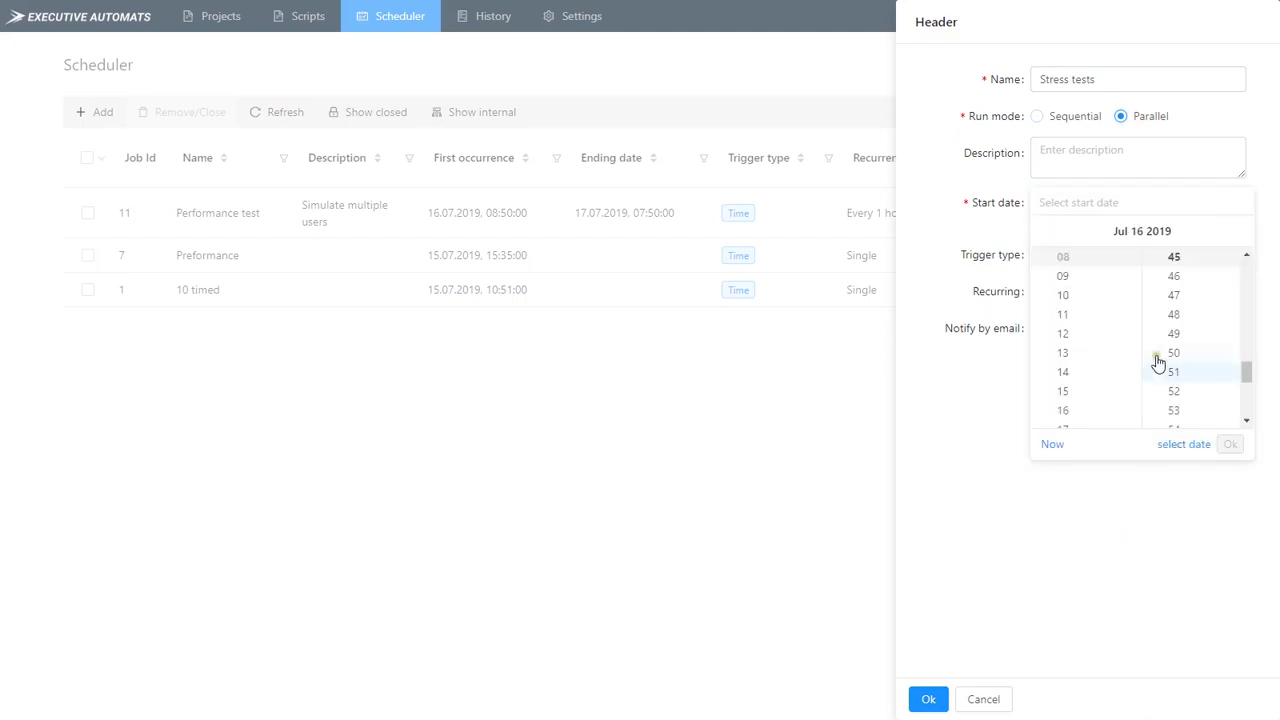
scroll(1194, 357, "down", 2)
left_click(1194, 357)
scroll(1203, 354, "up", 6)
left_click(1203, 354)
left_click(1230, 444)
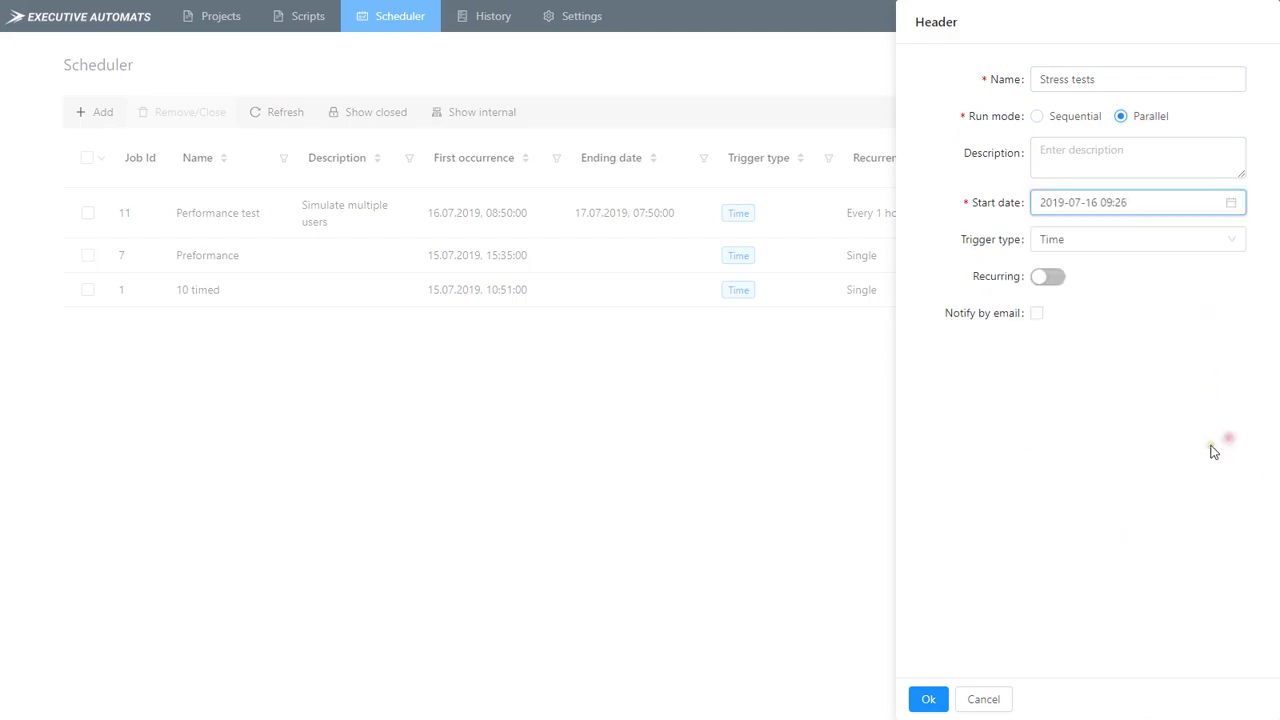
Make the job recur every 1 hour, ending after 24 occurrences, and create it
left_click(1048, 276)
left_click(1057, 313)
type("1")
left_click(1099, 350)
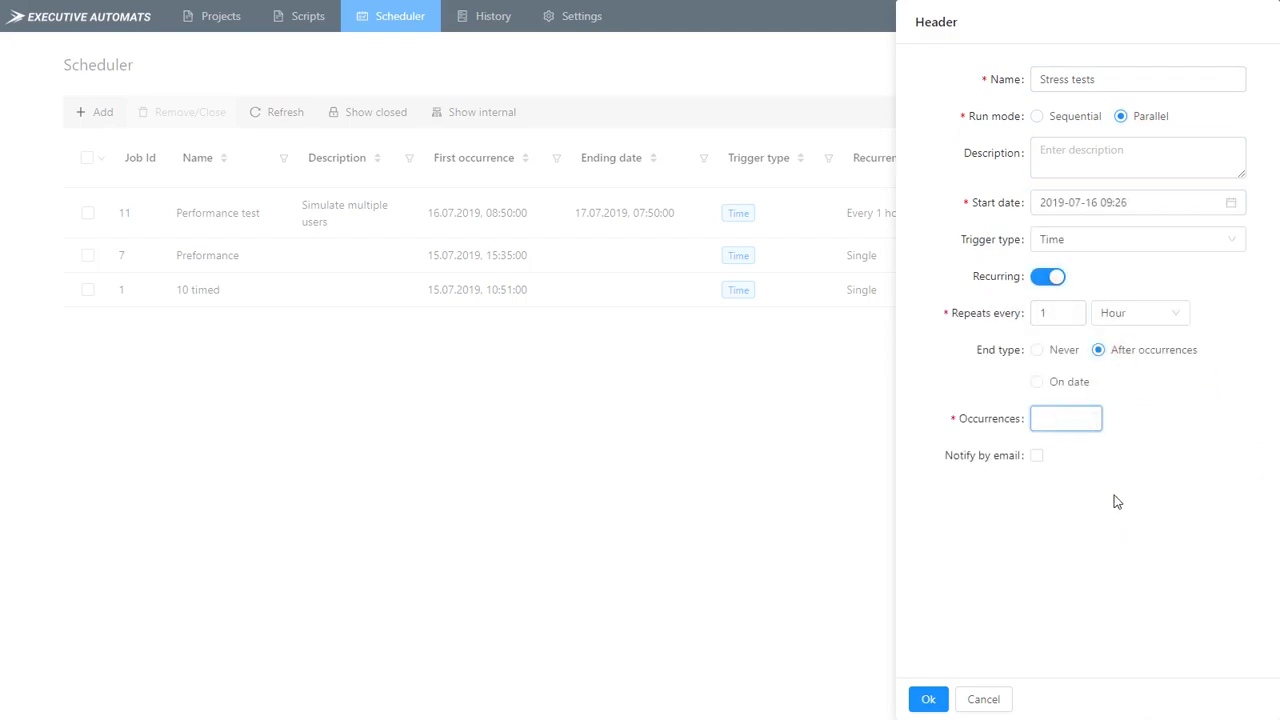
type("24")
left_click(926, 700)
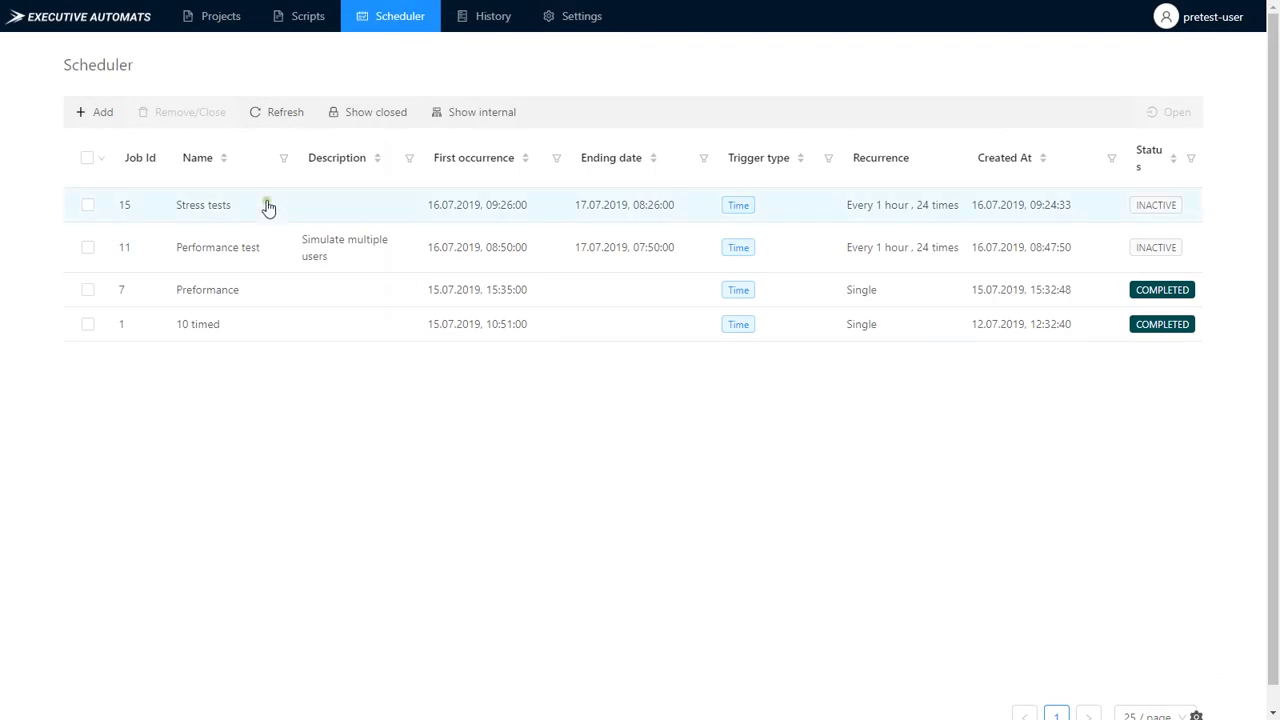
Edit the new Stress tests job's flow and add scripts 443 Purchase order+invoice, 442 Sales order and 439 Invoice journal to it
left_click(235, 226)
left_click(178, 115)
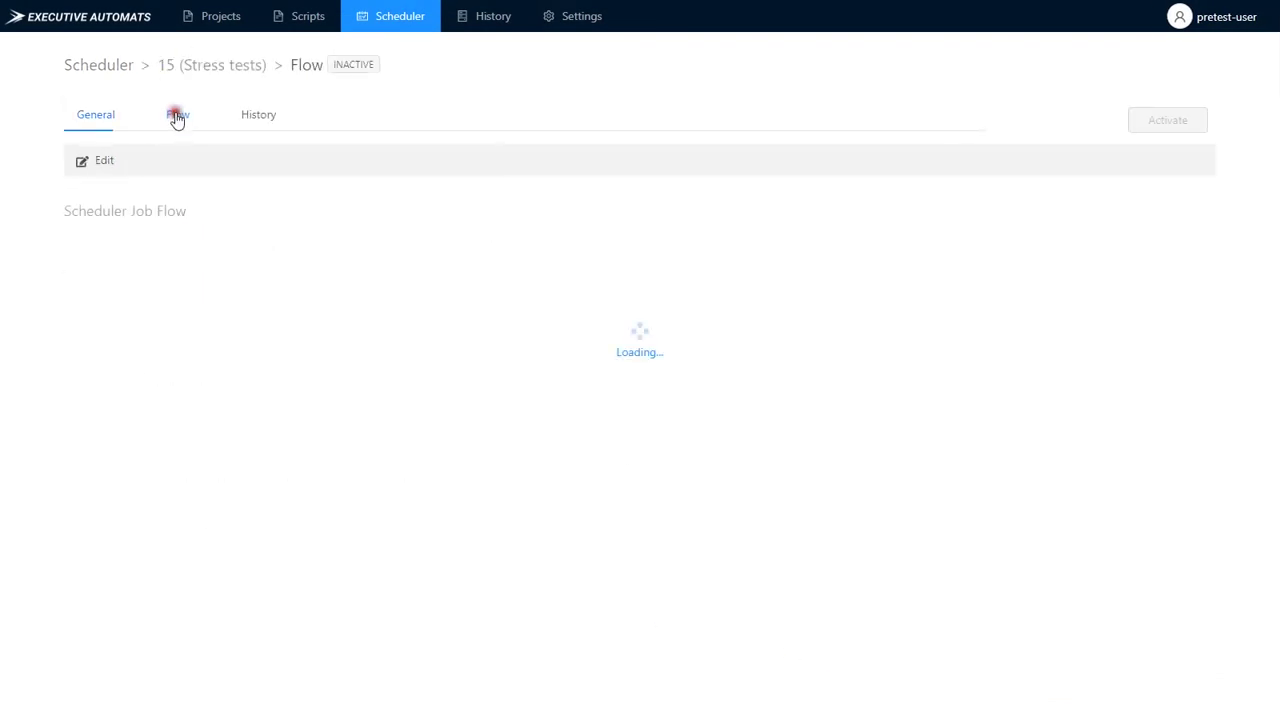
left_click(96, 160)
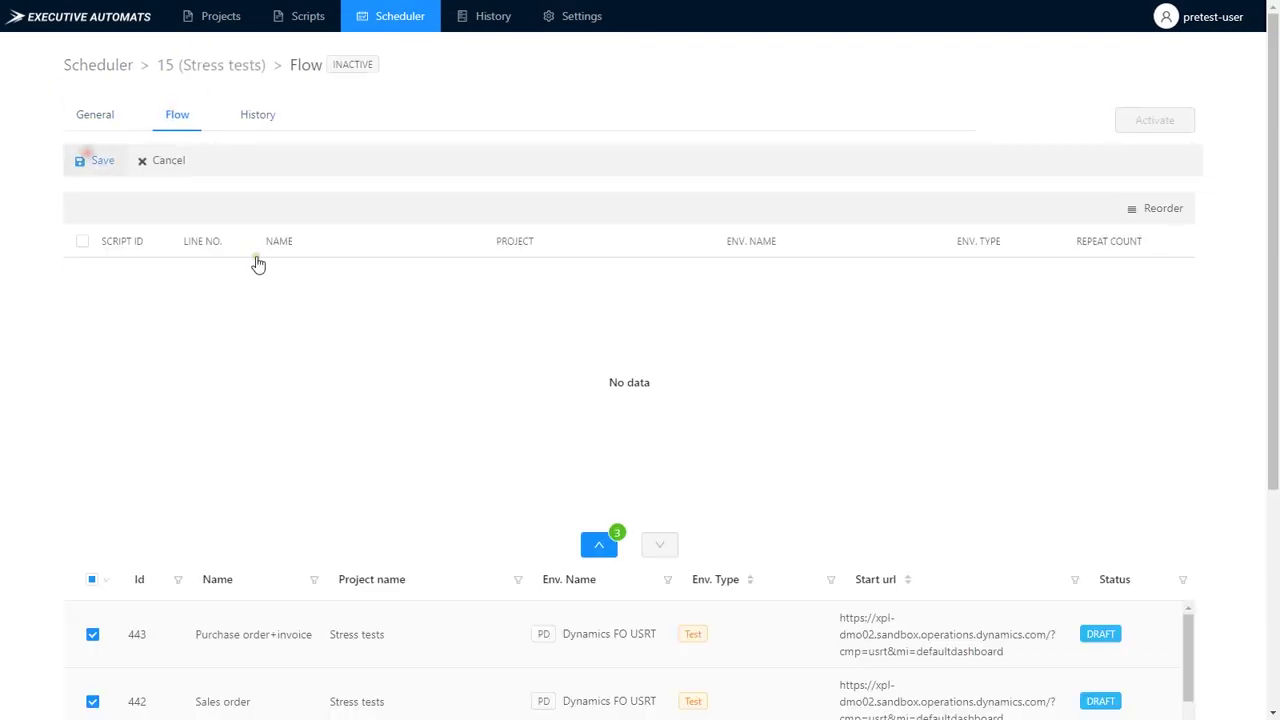
scroll(280, 491, "down", 4)
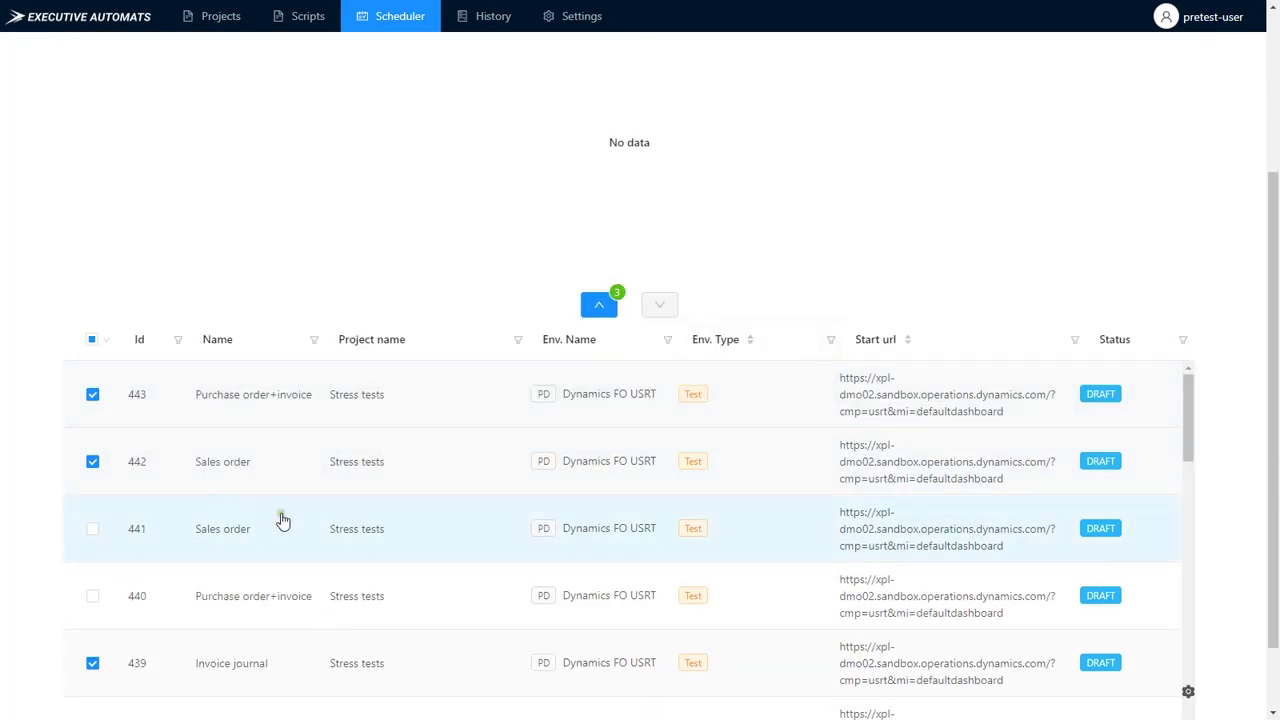
left_click(599, 304)
scroll(674, 430, "up", 2)
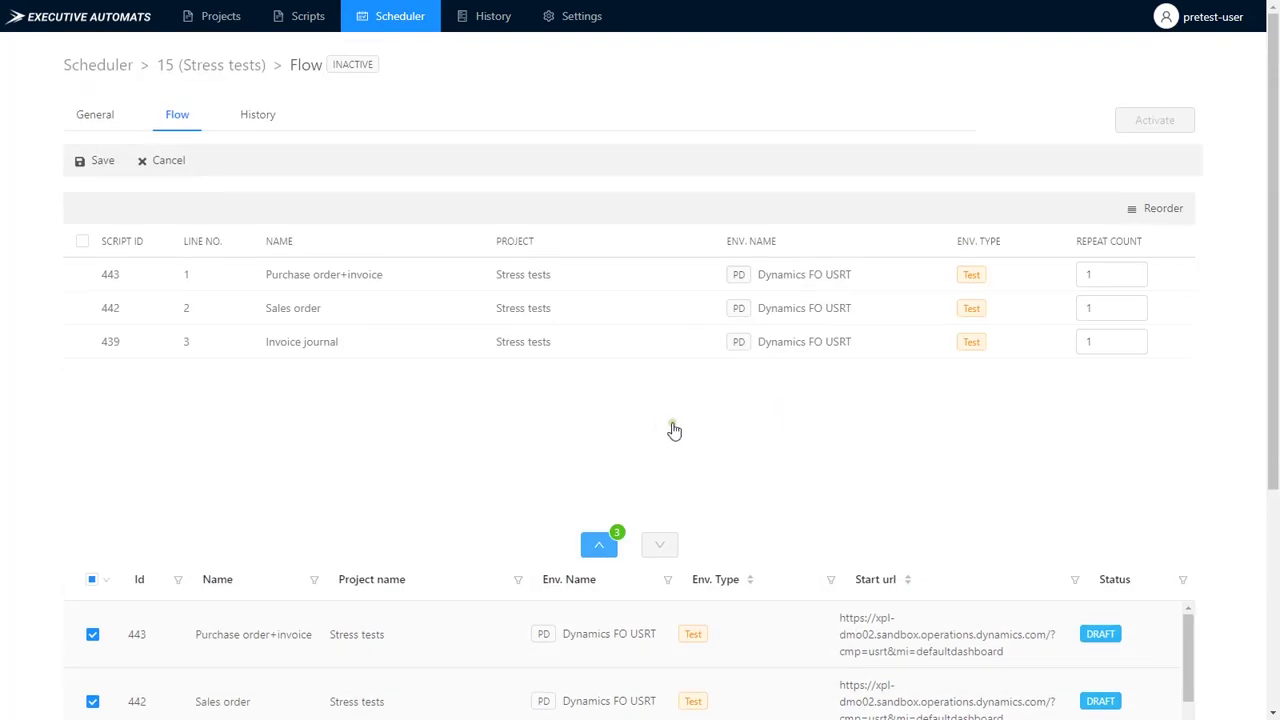
Set the repeat count to 30 for the Purchase order+invoice, Sales order and Invoice journal scripts and save the flow
left_click(1110, 276)
key("BackSpace")
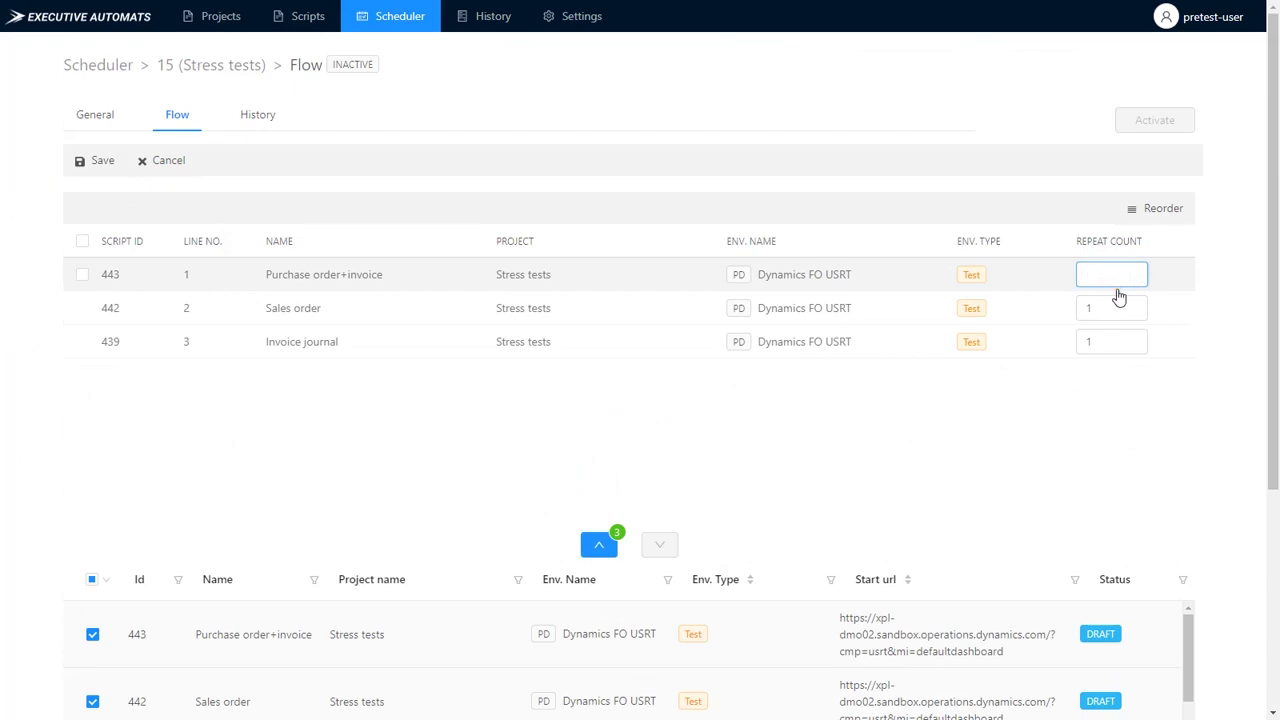
left_click(1108, 307)
key("BackSpace")
type("30")
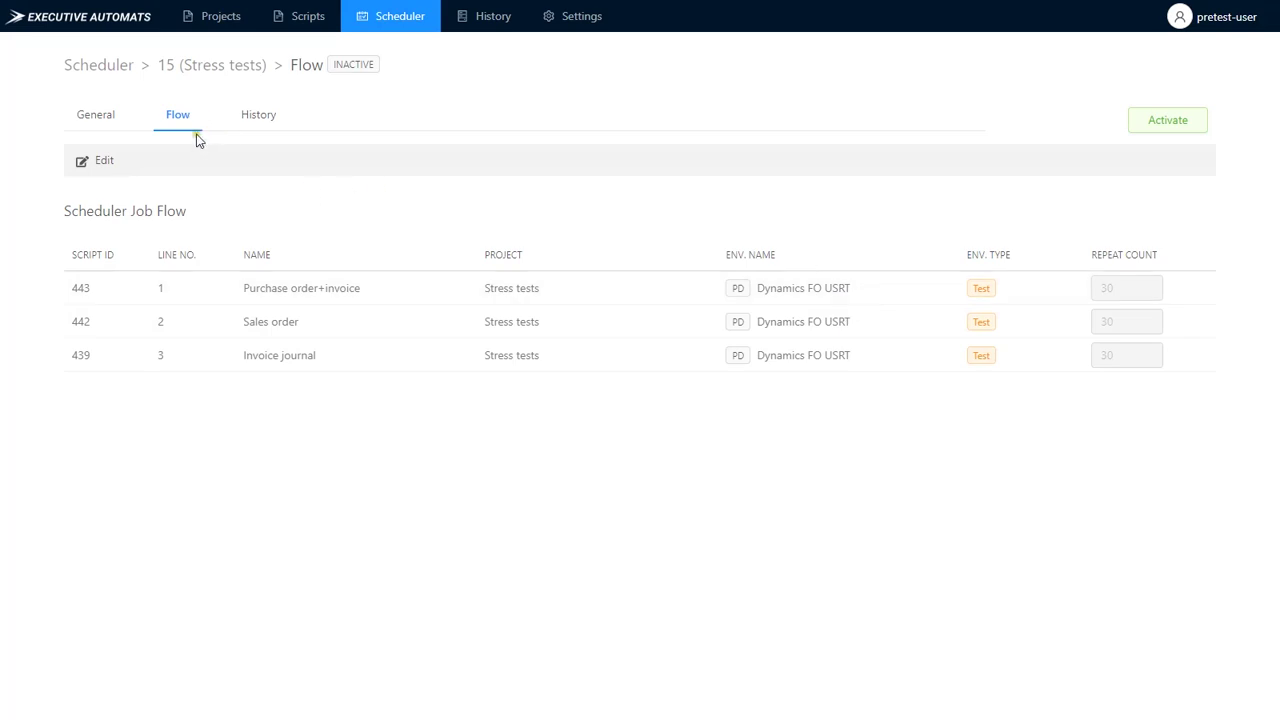
Return to the scheduler job list, reopen the Stress tests job and activate it
left_click(114, 67)
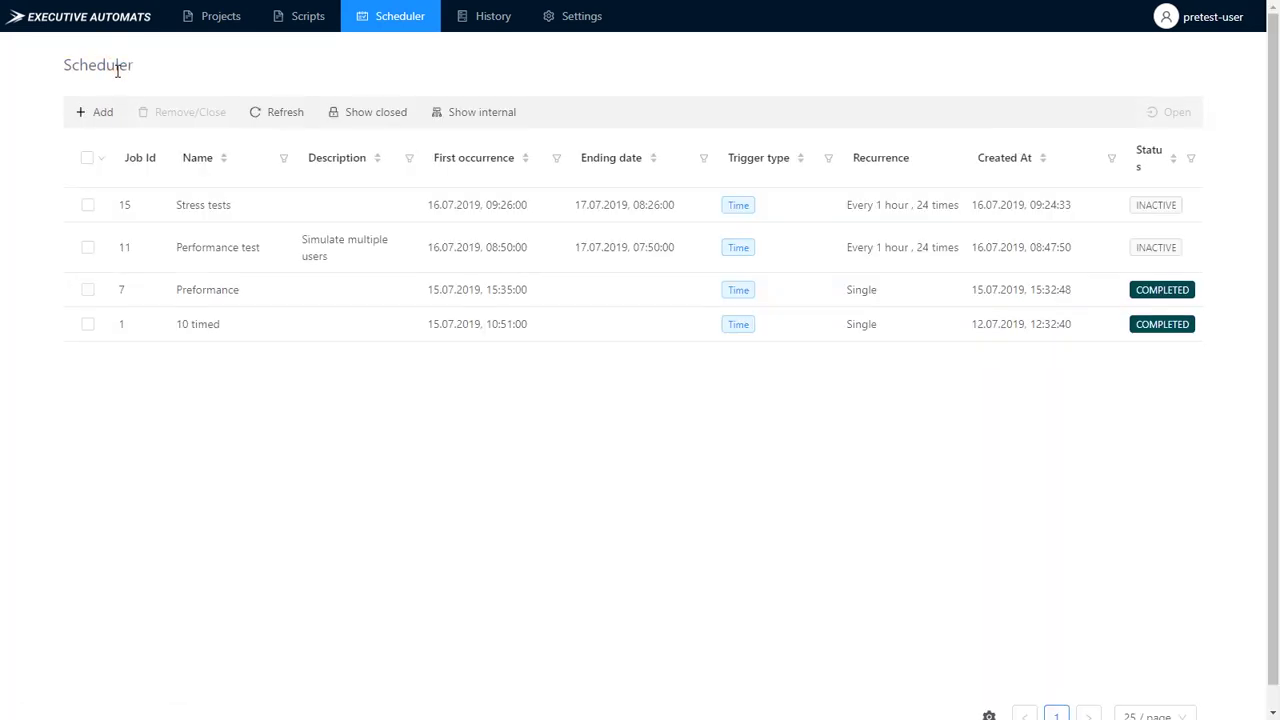
left_click(350, 204)
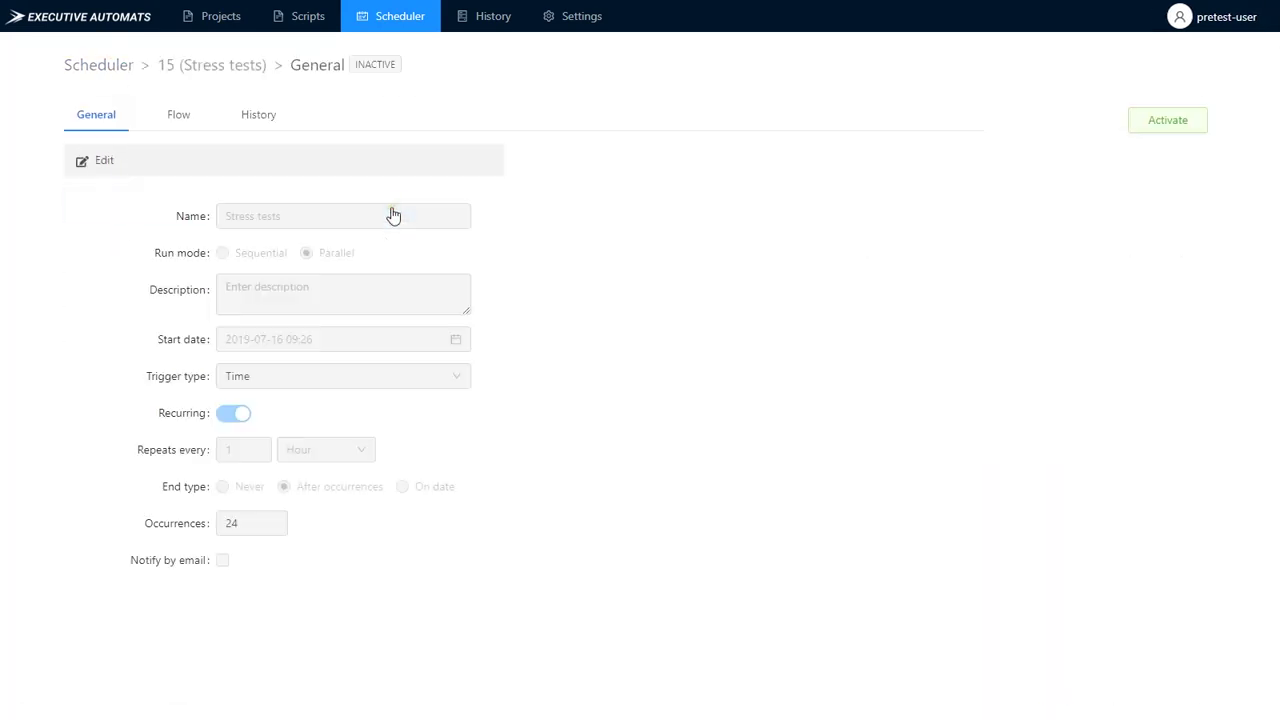
left_click(1178, 126)
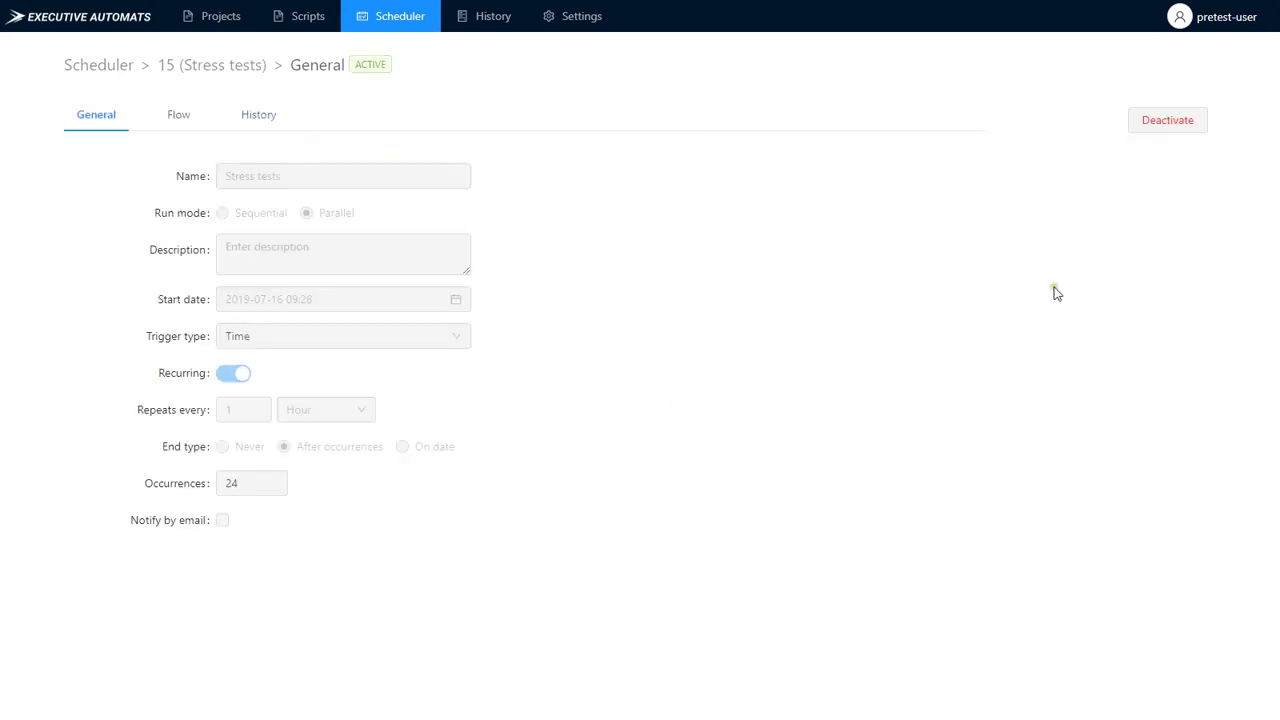
Check the activated job's flow, then examine the start times and running states of its sessions in the job history
left_click(184, 116)
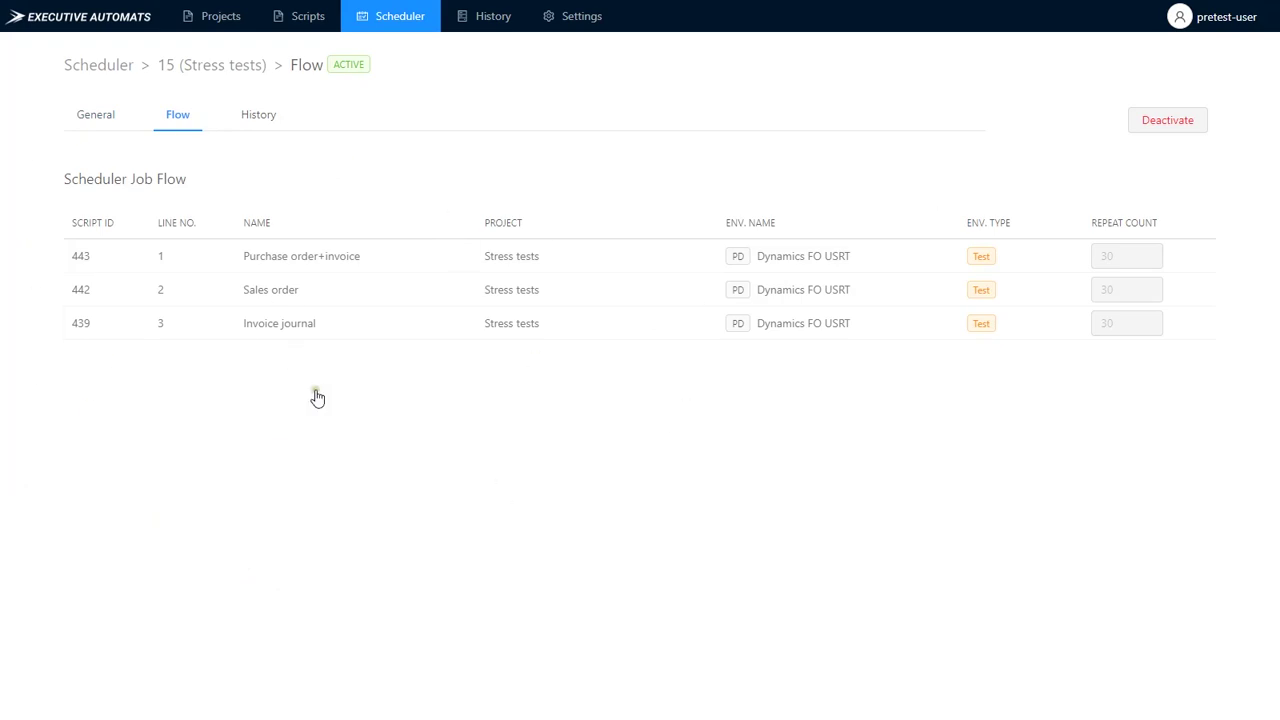
left_click(259, 116)
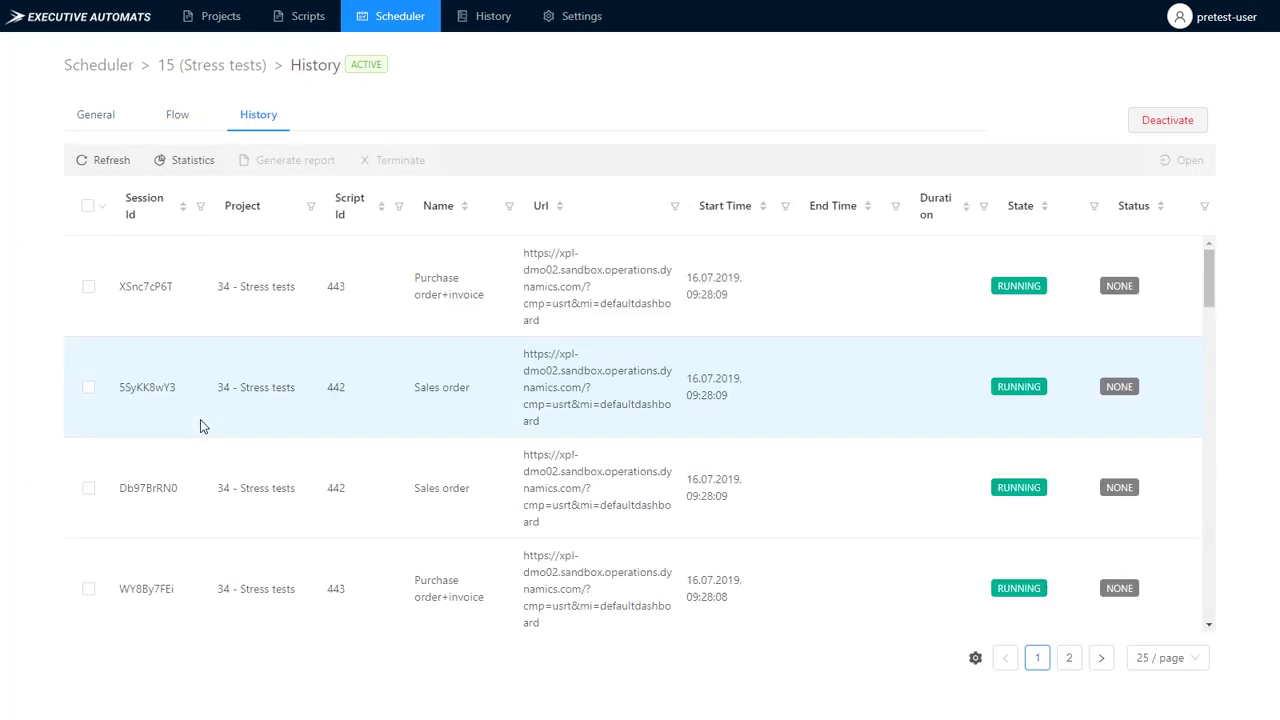
scroll(640, 420, "down", 5)
left_click(977, 667)
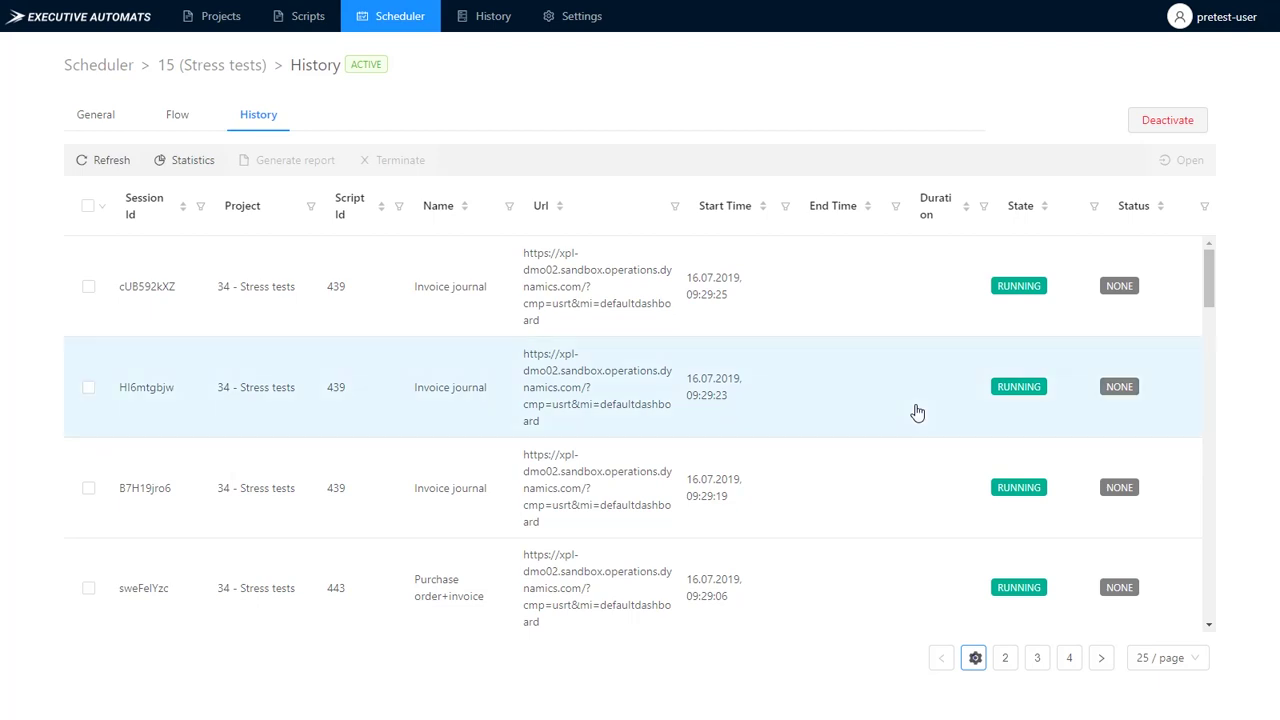
scroll(910, 480, "down", 5)
scroll(915, 535, "up", 5)
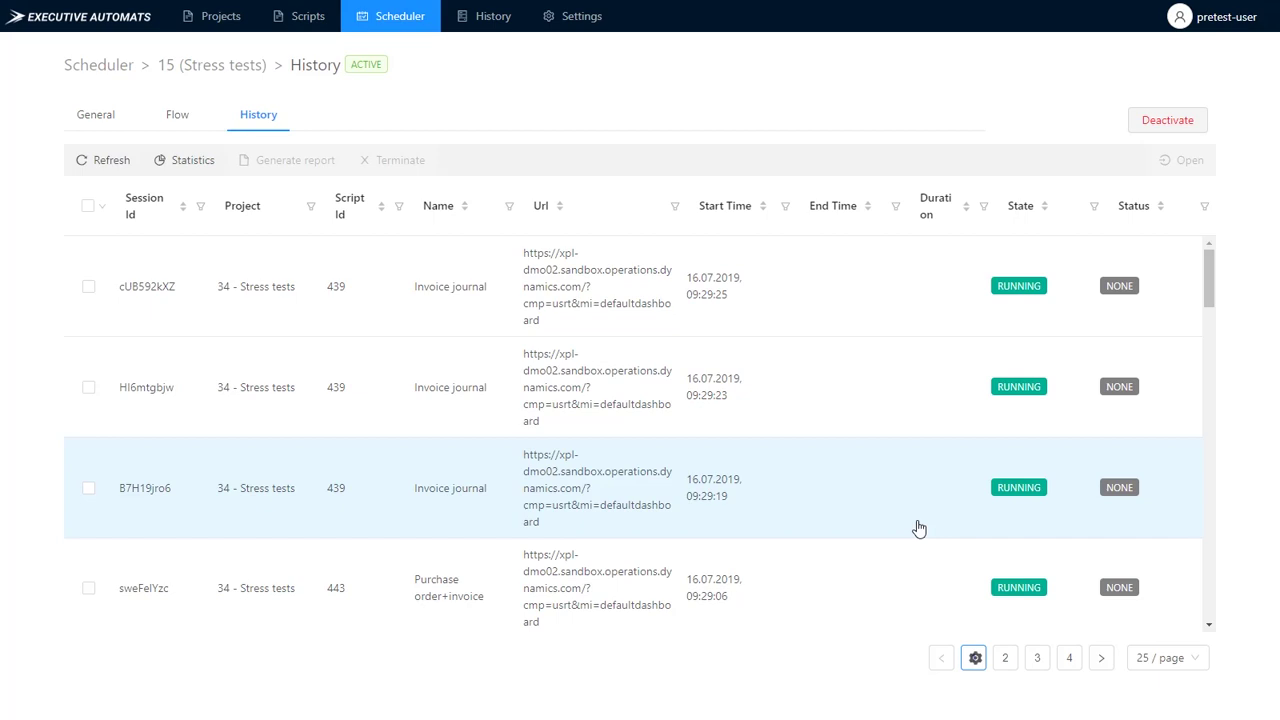
scroll(818, 405, "down", 5)
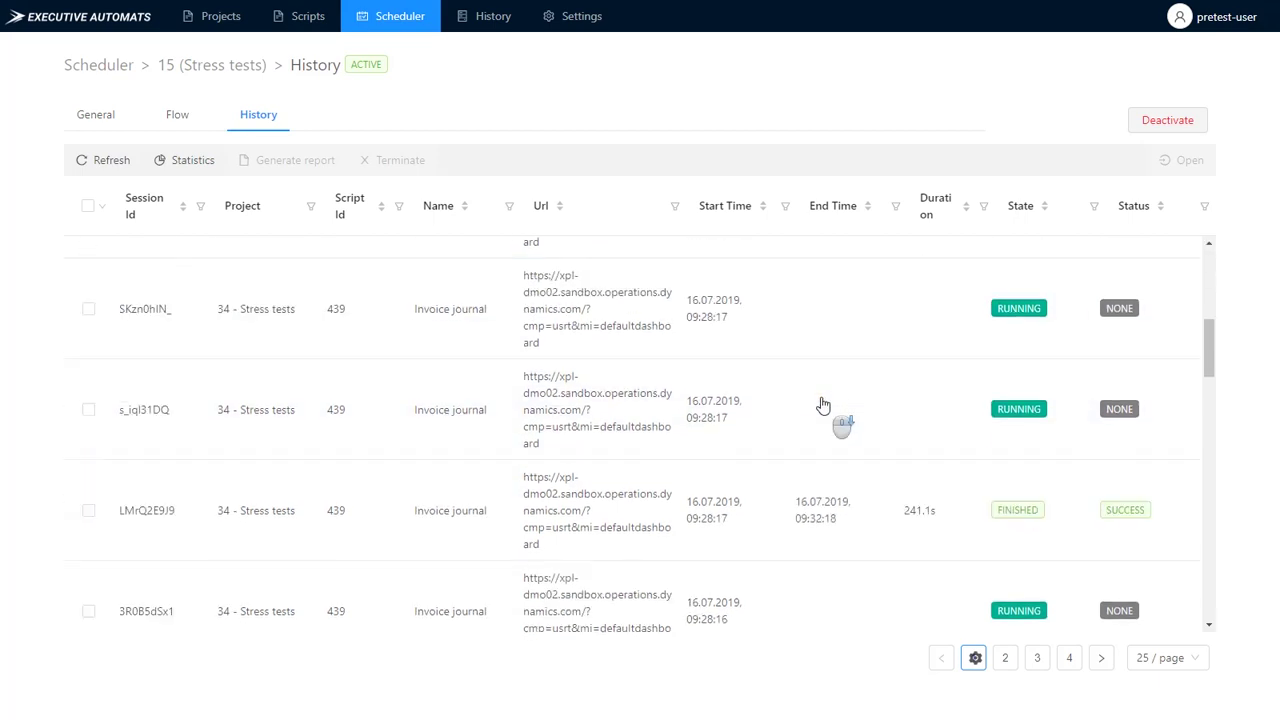
scroll(800, 480, "up", 5)
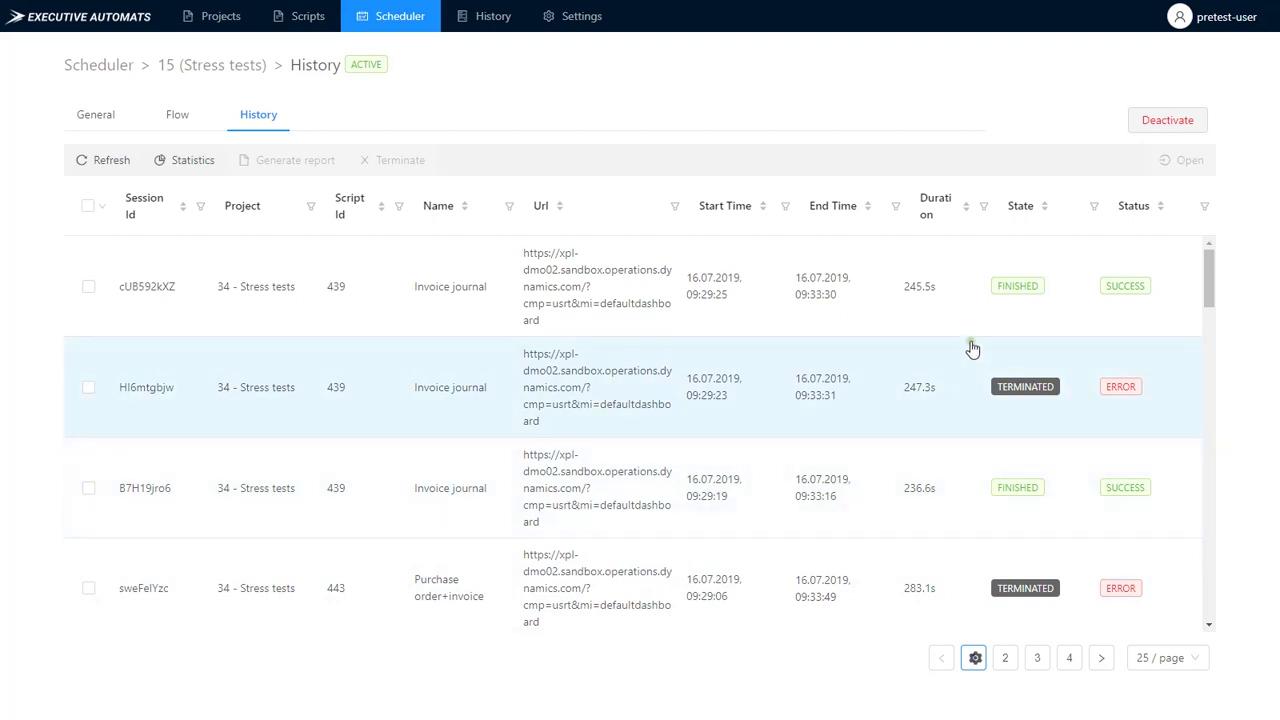
Review the durations, states and statuses of the job's sessions and open the execution status statistics
scroll(963, 434, "down", 3)
scroll(1028, 495, "up", 3)
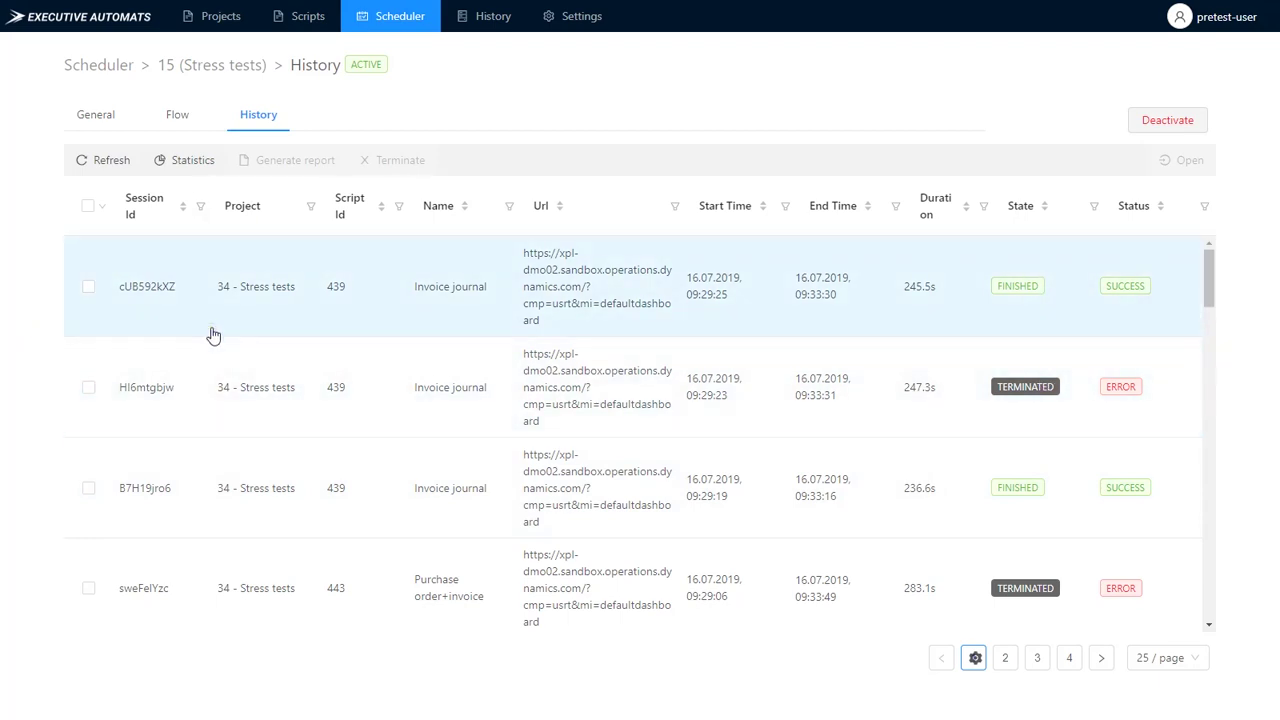
scroll(654, 323, "down", 7)
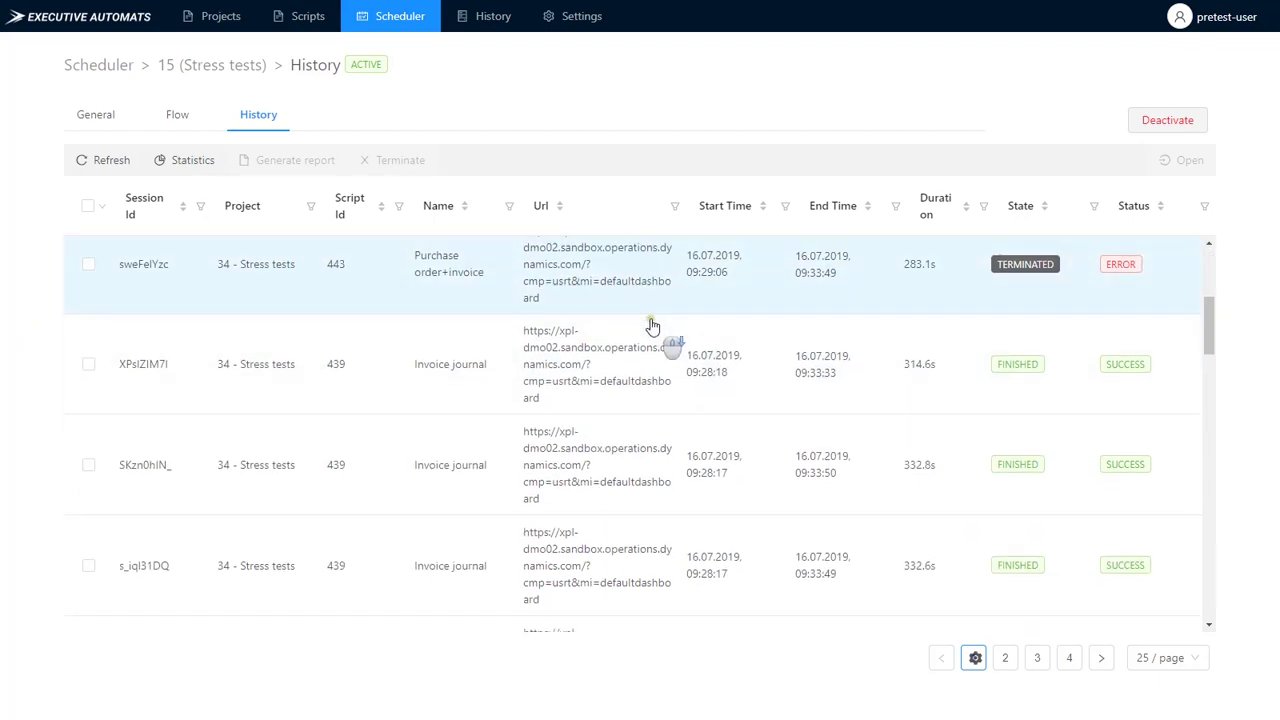
scroll(491, 371, "down", 10)
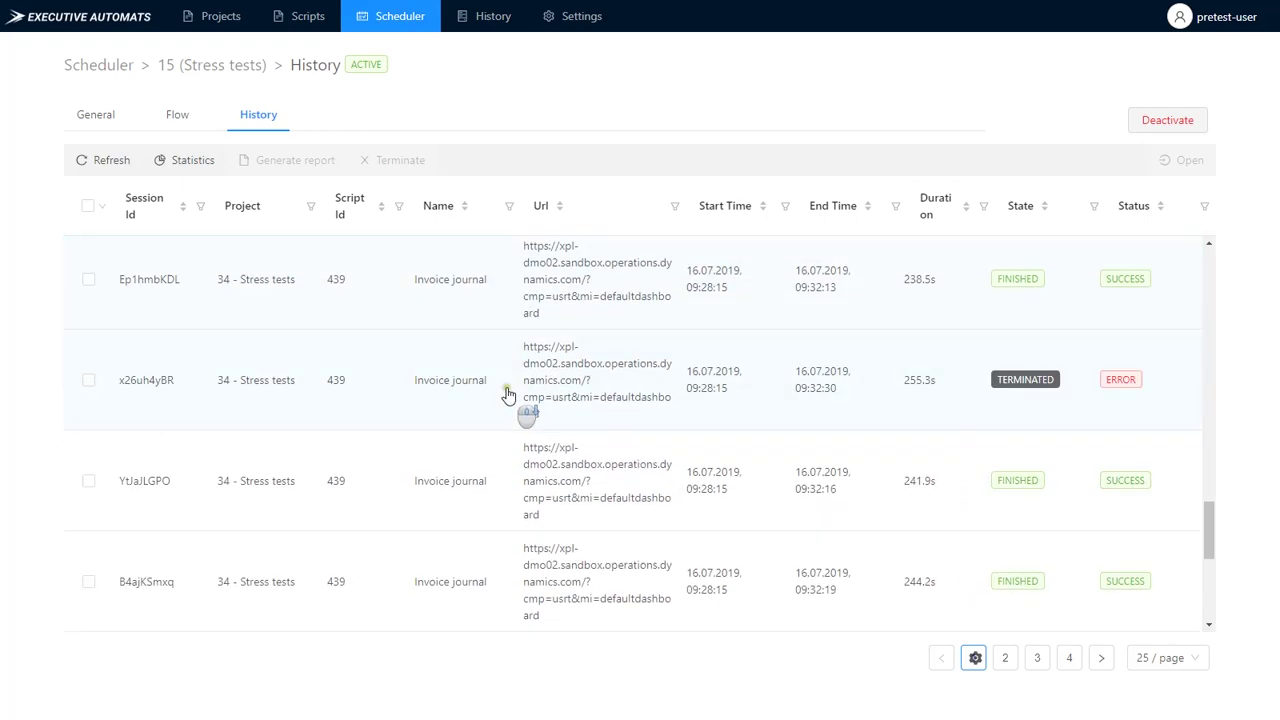
scroll(580, 457, "up", 20)
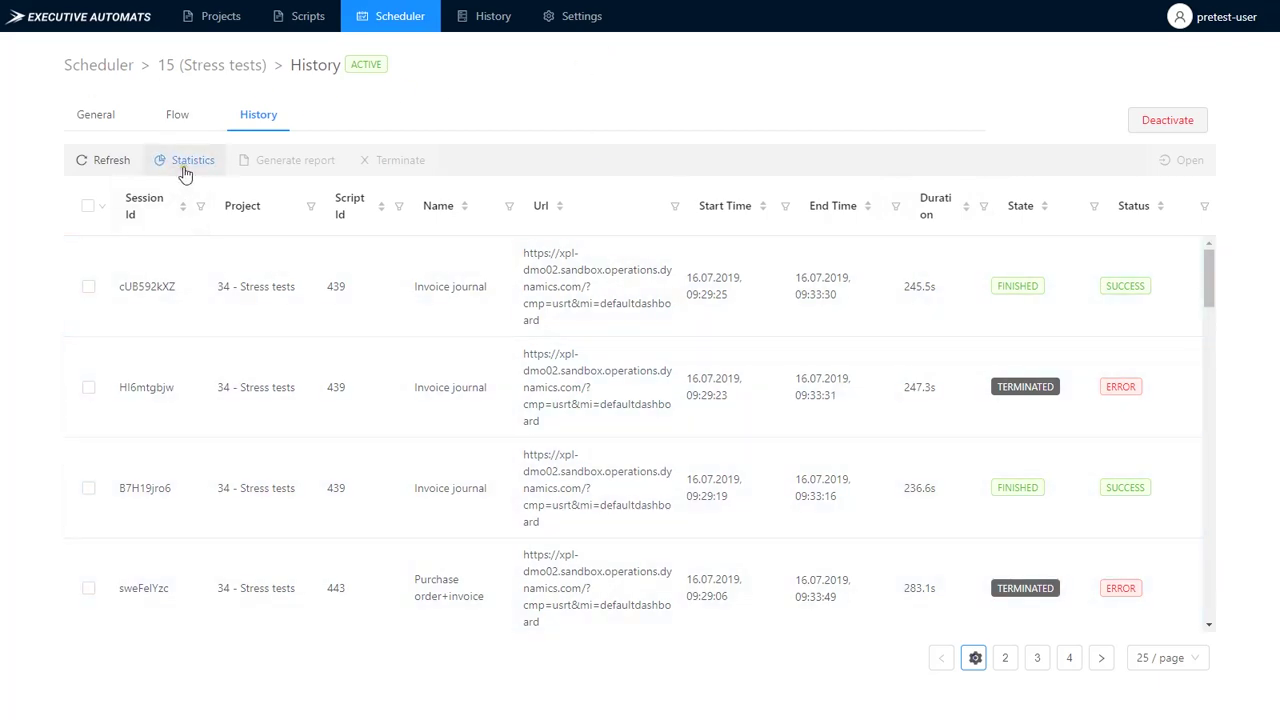
left_click(184, 172)
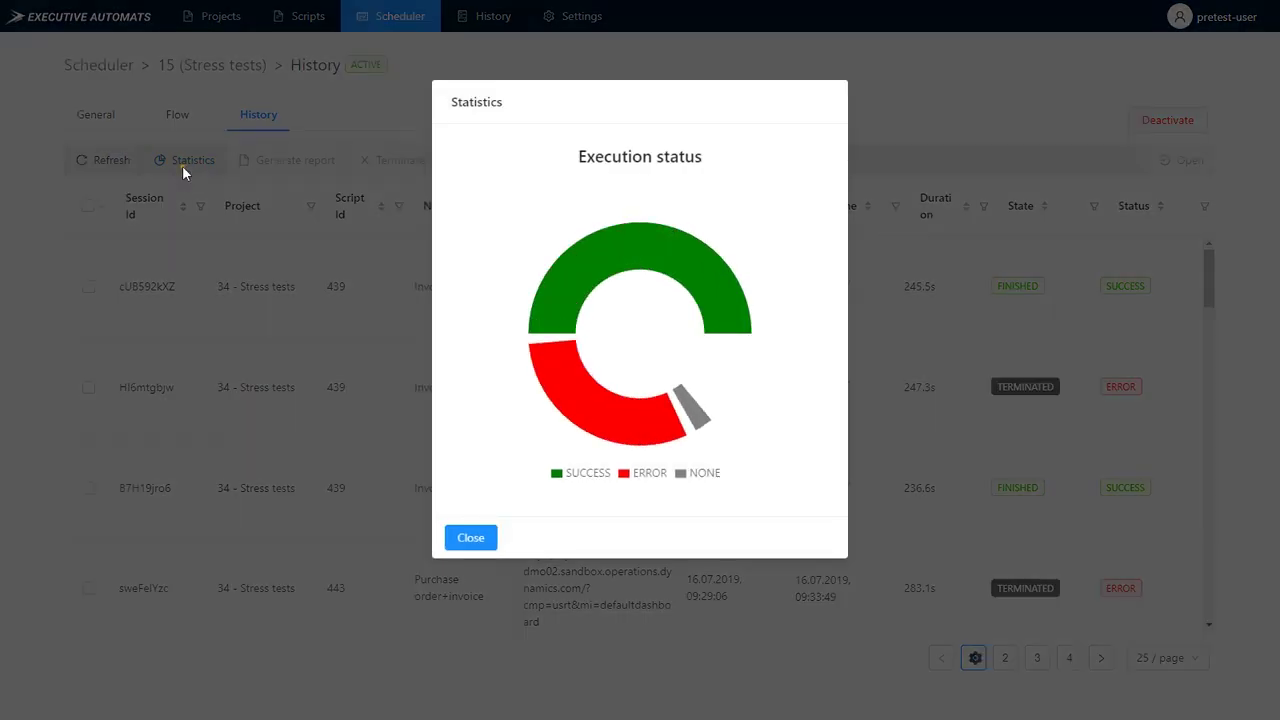